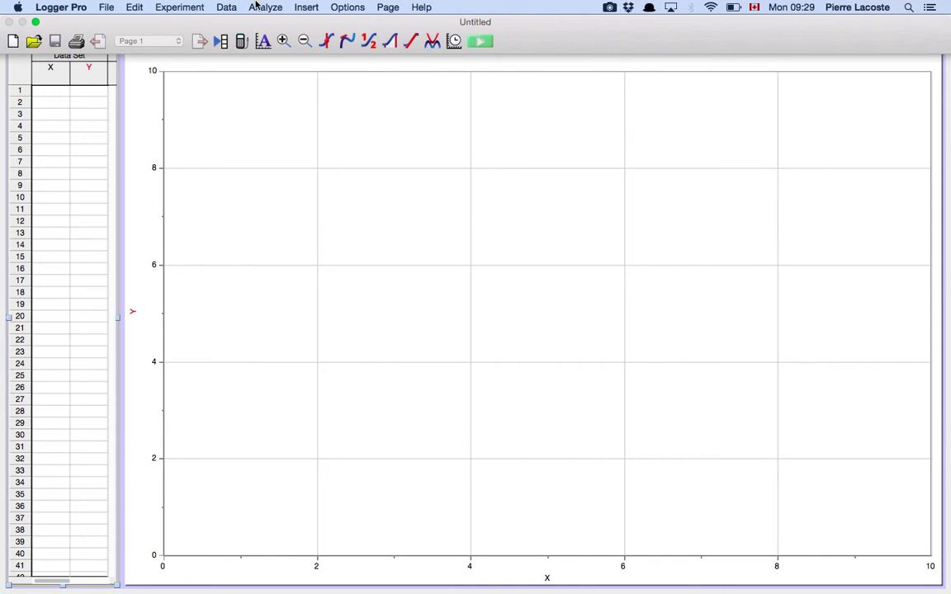
- Insert the movie BBall_Drop.mov from the BasketBall Drop folder inside the ISAK Physics Unit 2 - Mechanics folders
{"action": "left_click", "coordinate": [298, 6]}
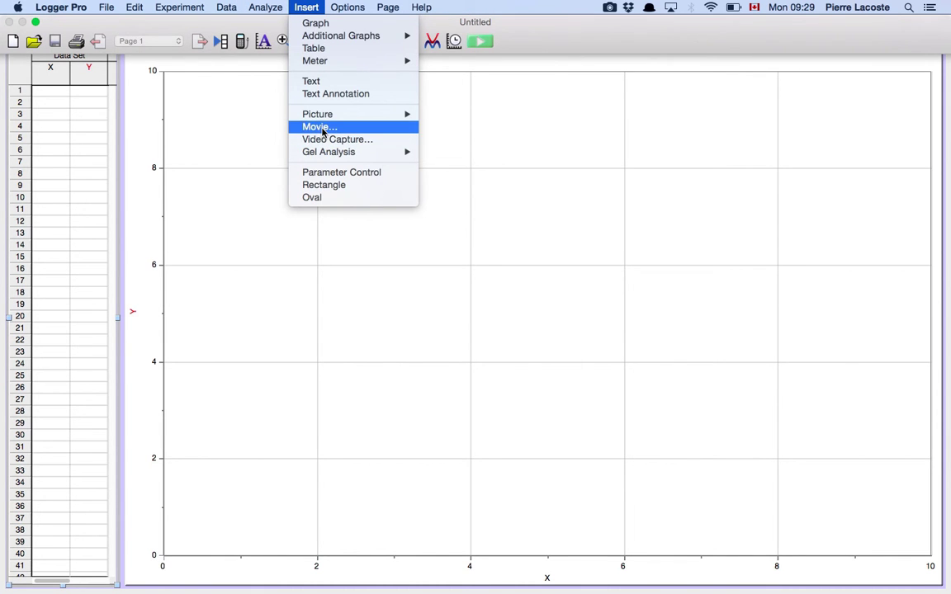
{"action": "left_click", "coordinate": [320, 127]}
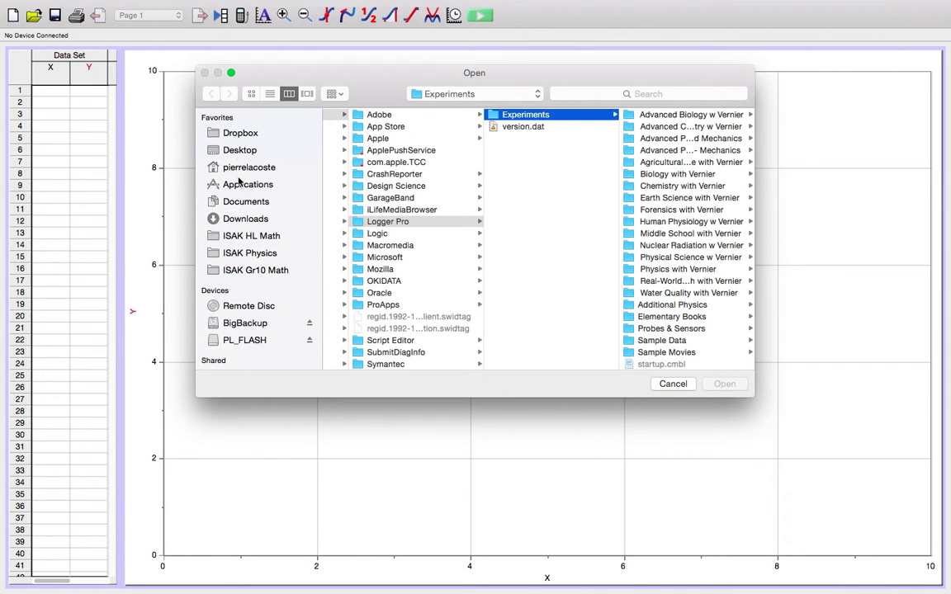
{"action": "left_click", "coordinate": [239, 253]}
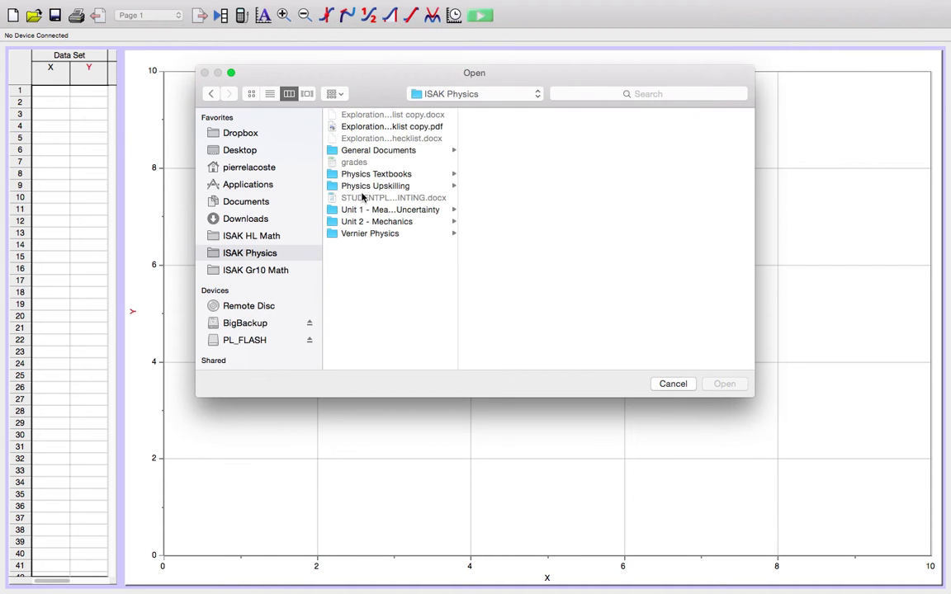
{"action": "left_click", "coordinate": [371, 235]}
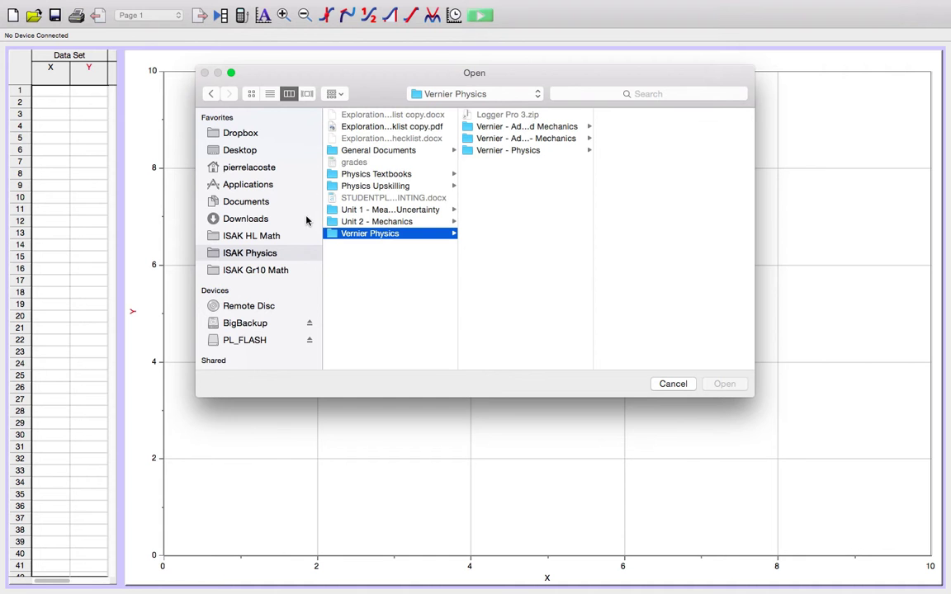
{"action": "left_click", "coordinate": [366, 223]}
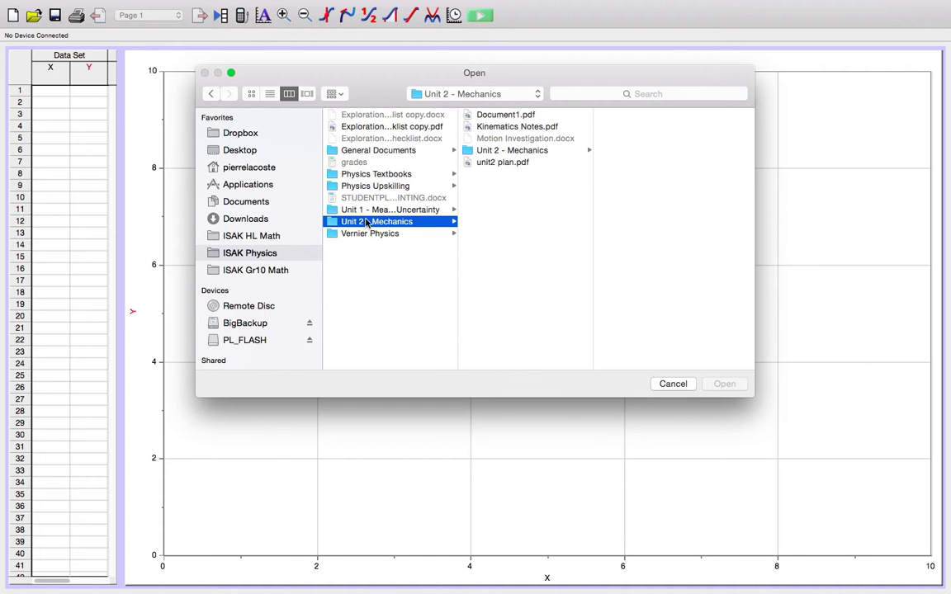
{"action": "left_click", "coordinate": [483, 152]}
{"action": "left_click", "coordinate": [630, 126]}
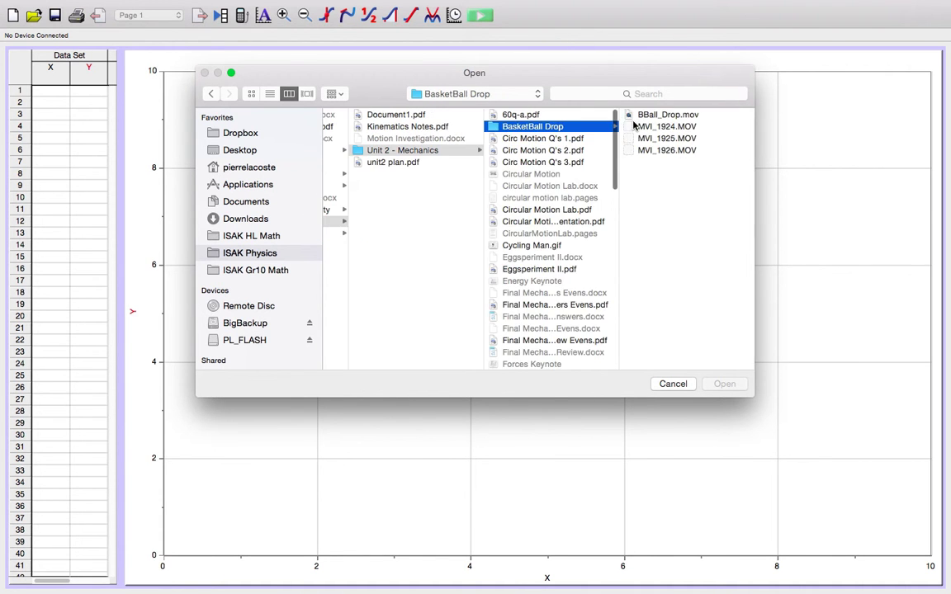
{"action": "left_click", "coordinate": [647, 117]}
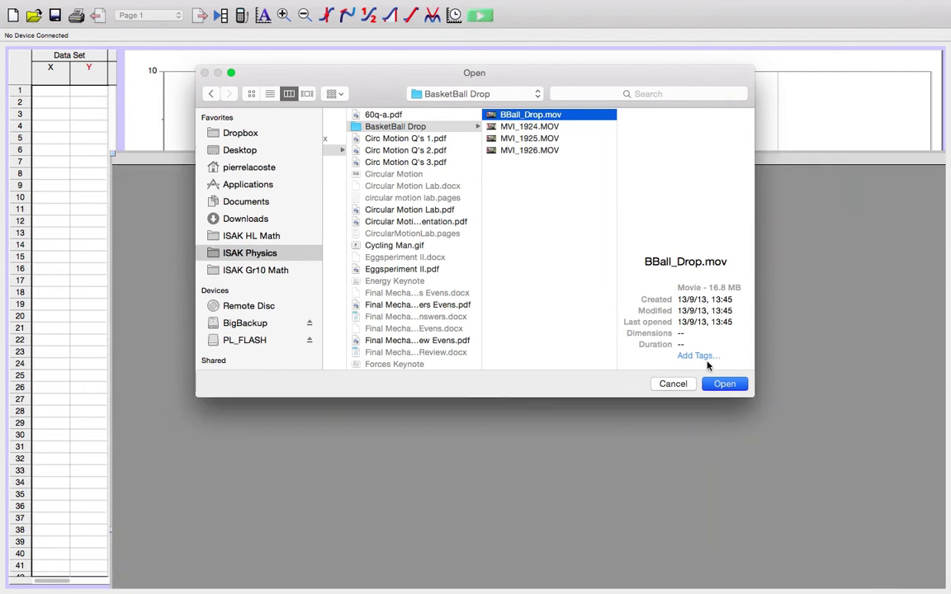
{"action": "left_click", "coordinate": [721, 384]}
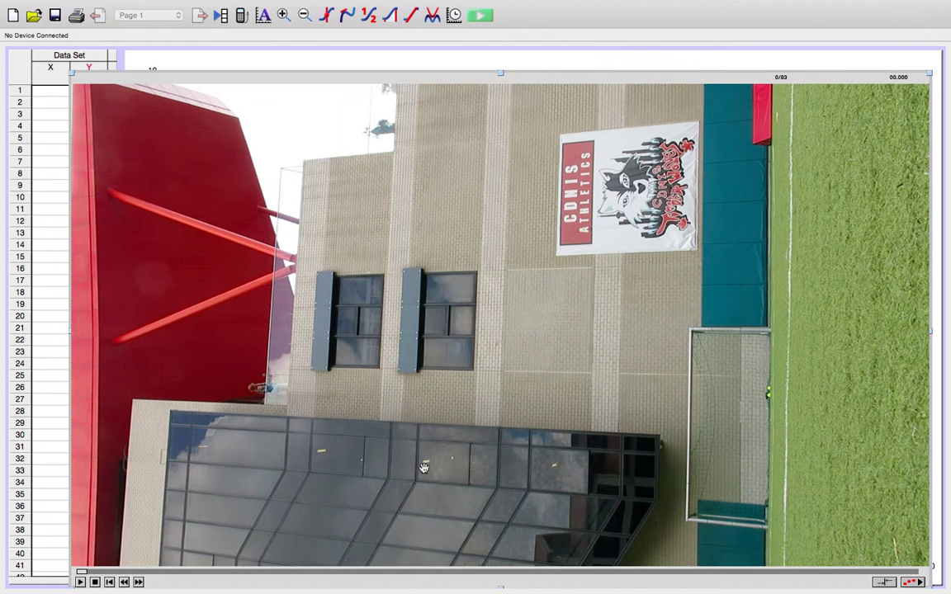
- Play the ball-drop movie through and return it to frame 29, where the ball is released
{"action": "left_click", "coordinate": [81, 582]}
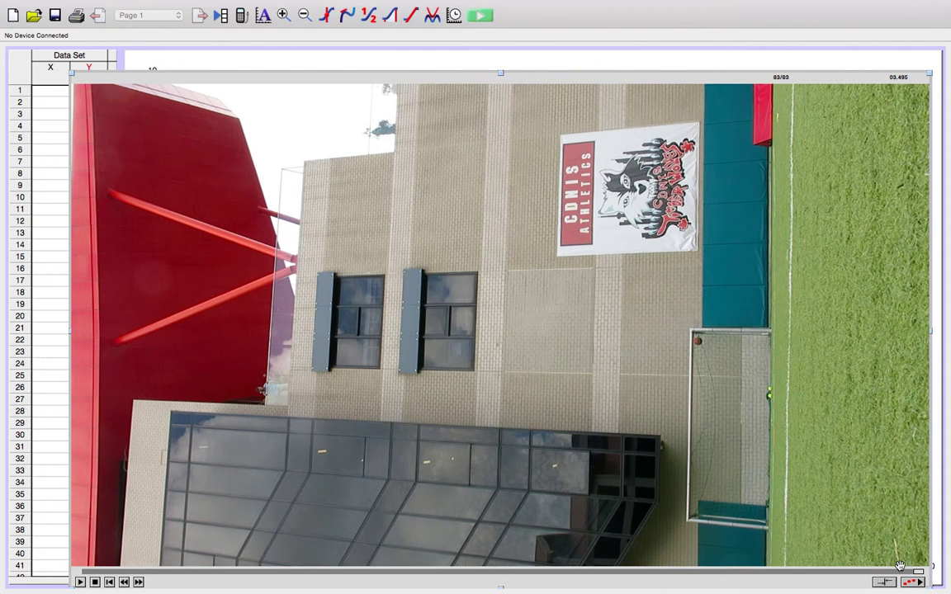
{"action": "left_click_drag", "start_coordinate": [913, 572], "coordinate": [860, 572]}
{"action": "left_click_drag", "start_coordinate": [666, 572], "coordinate": [382, 581]}
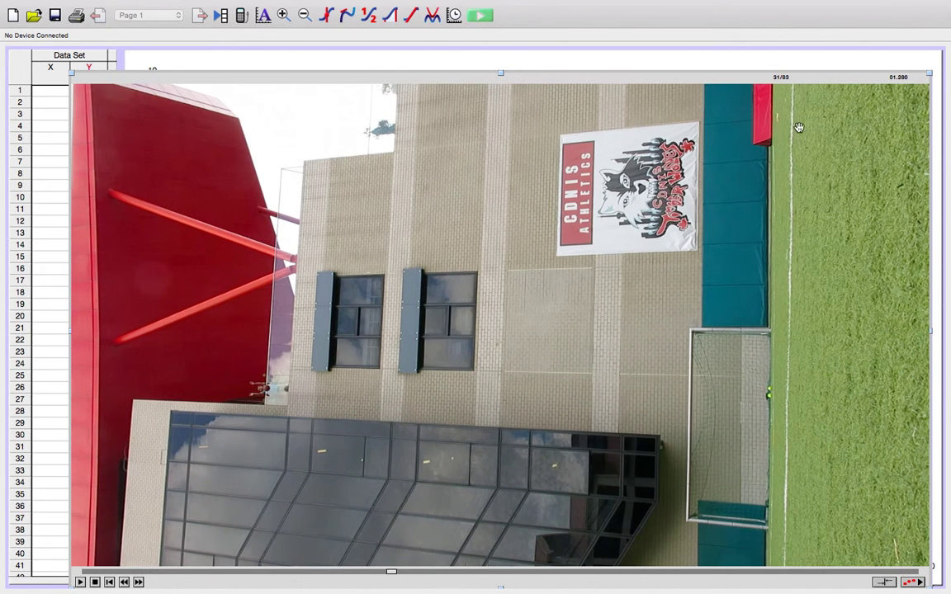
{"action": "left_click_drag", "start_coordinate": [392, 572], "coordinate": [375, 572]}
- Enable video analysis for the movie and set the origin at the ball's release point on the roof
{"action": "left_click", "coordinate": [909, 582]}
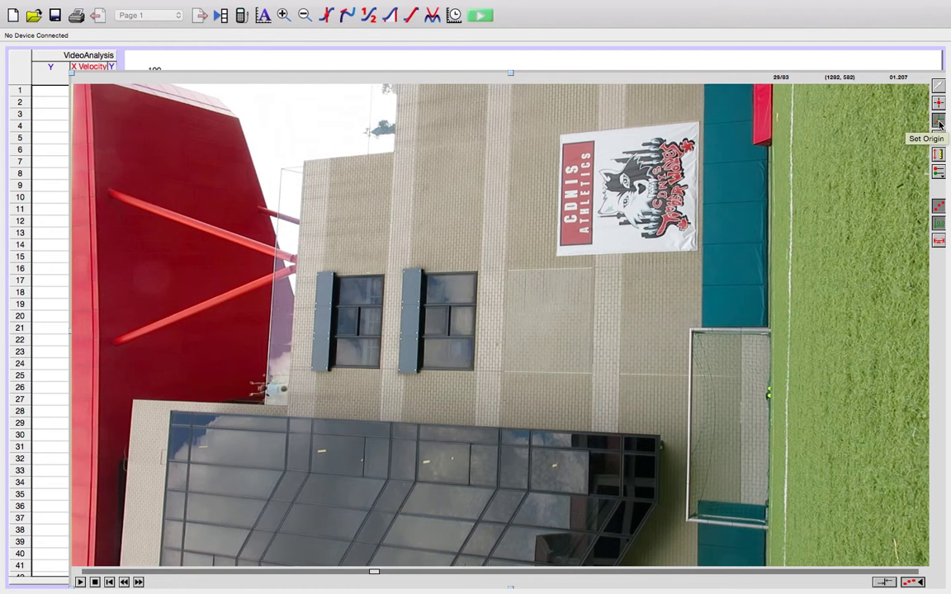
{"action": "left_click", "coordinate": [262, 388]}
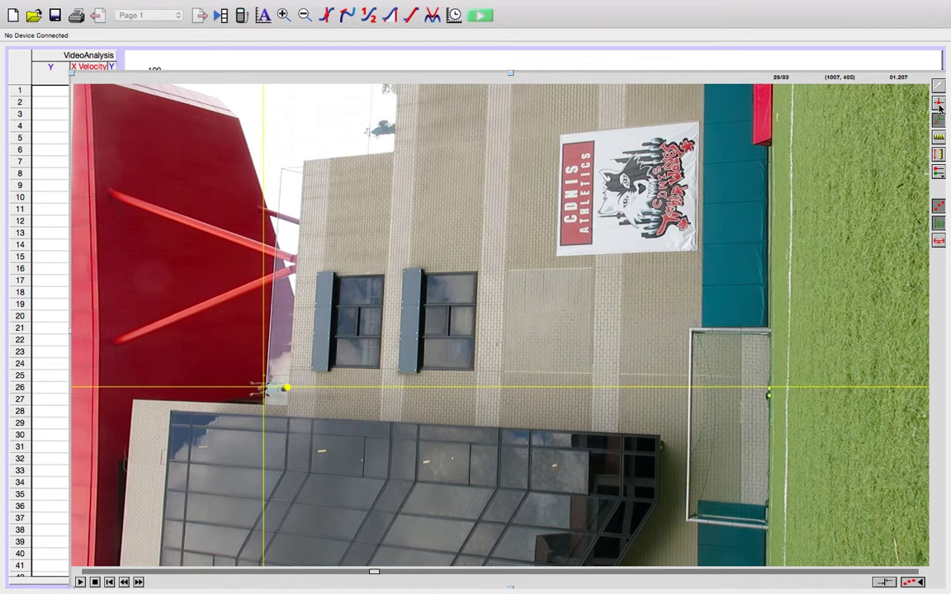
- Set the movie's scale in metres with a reference line along the height of the person on the roof
{"action": "left_click", "coordinate": [938, 153]}
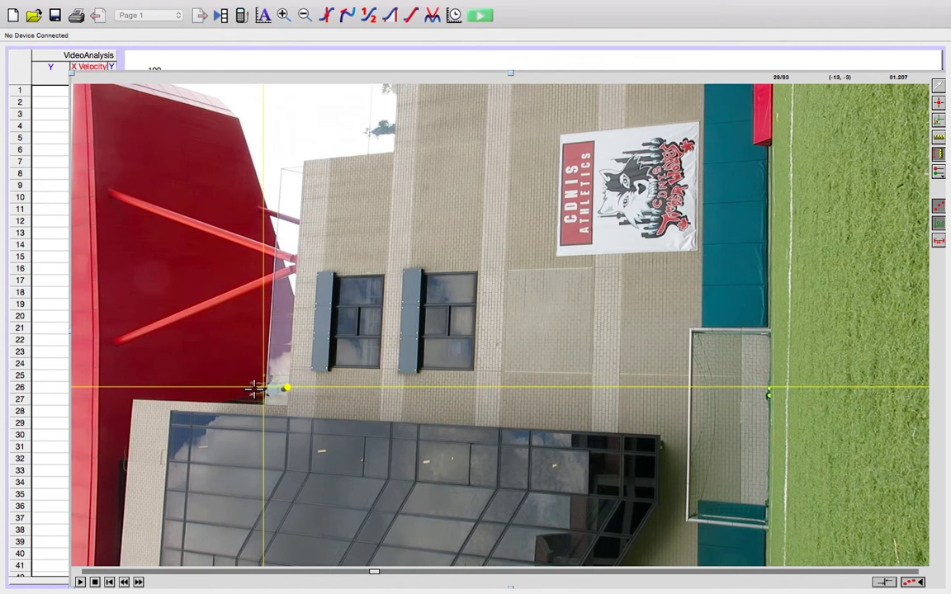
{"action": "left_click_drag", "start_coordinate": [255, 389], "coordinate": [75, 77]}
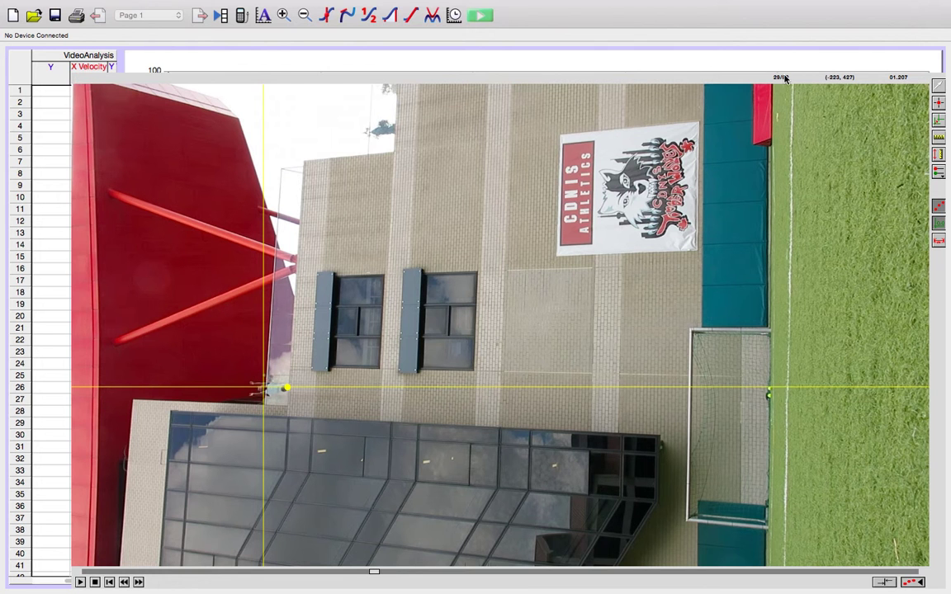
{"action": "left_click", "coordinate": [938, 138]}
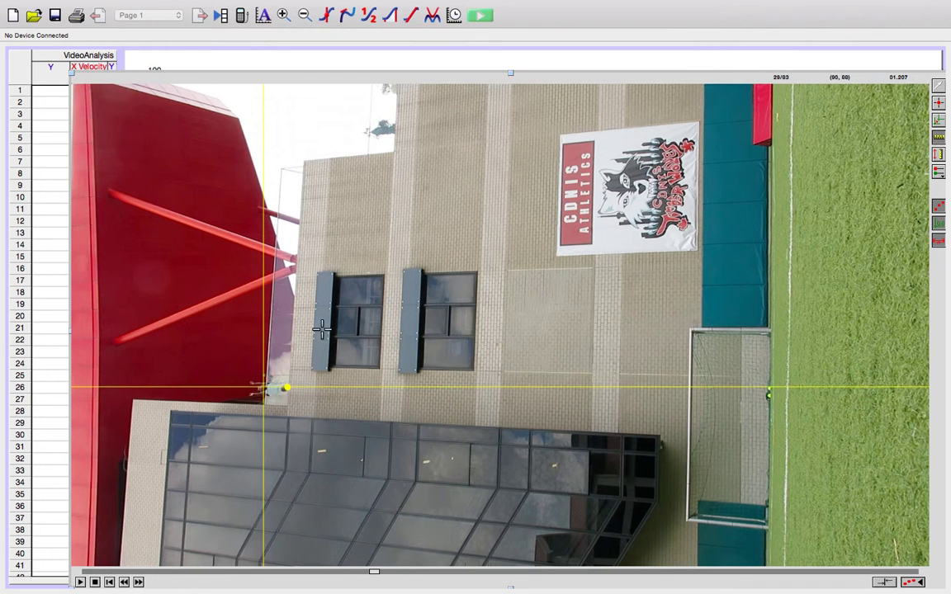
{"action": "left_click_drag", "start_coordinate": [258, 388], "coordinate": [286, 387]}
{"action": "left_click_drag", "start_coordinate": [290, 388], "coordinate": [289, 387]}
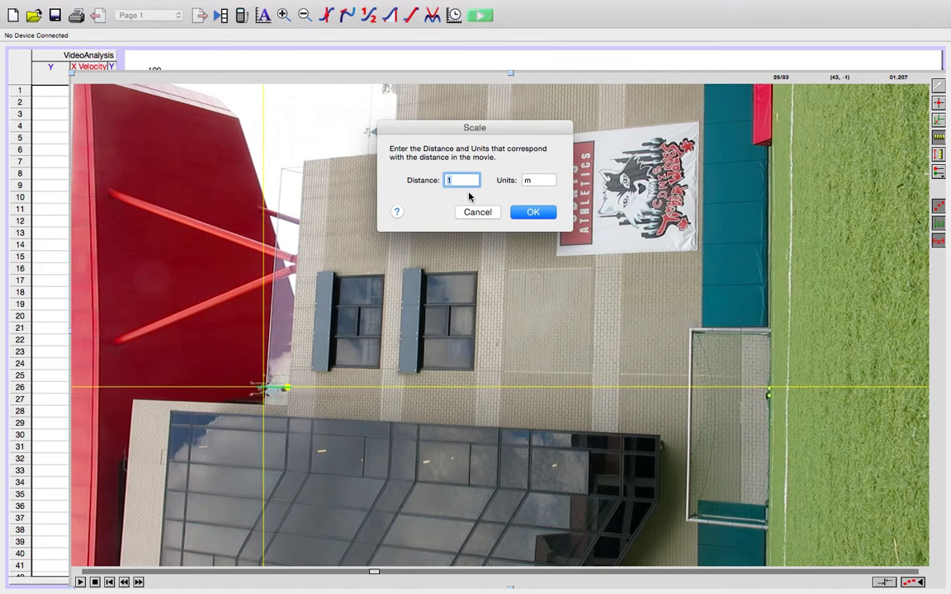
{"action": "type", "text": "1"}
{"action": "left_click", "coordinate": [533, 213]}
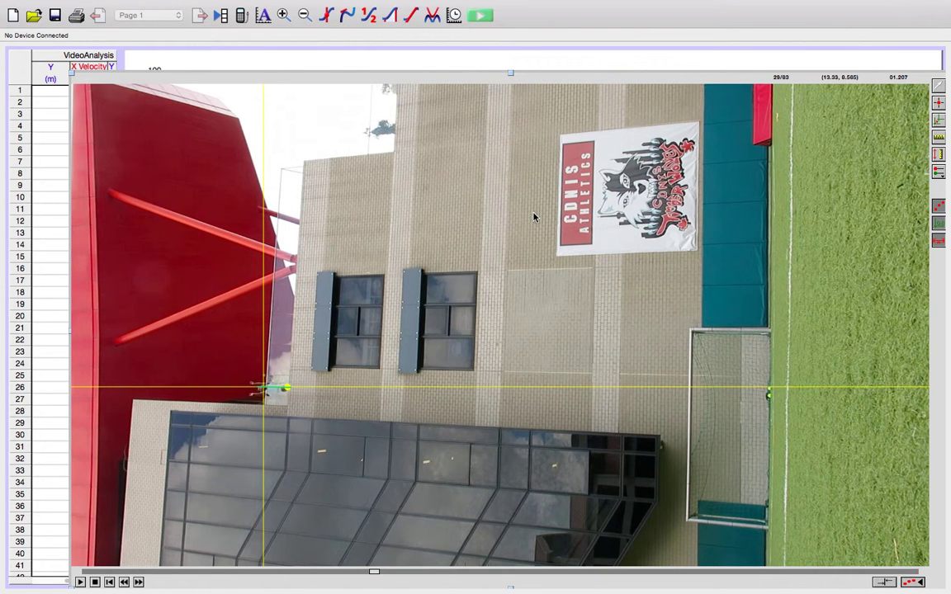
- Hide the origin and scale overlays and mark the falling basketball's position frame by frame from its release to the ground
{"action": "left_click", "coordinate": [939, 228]}
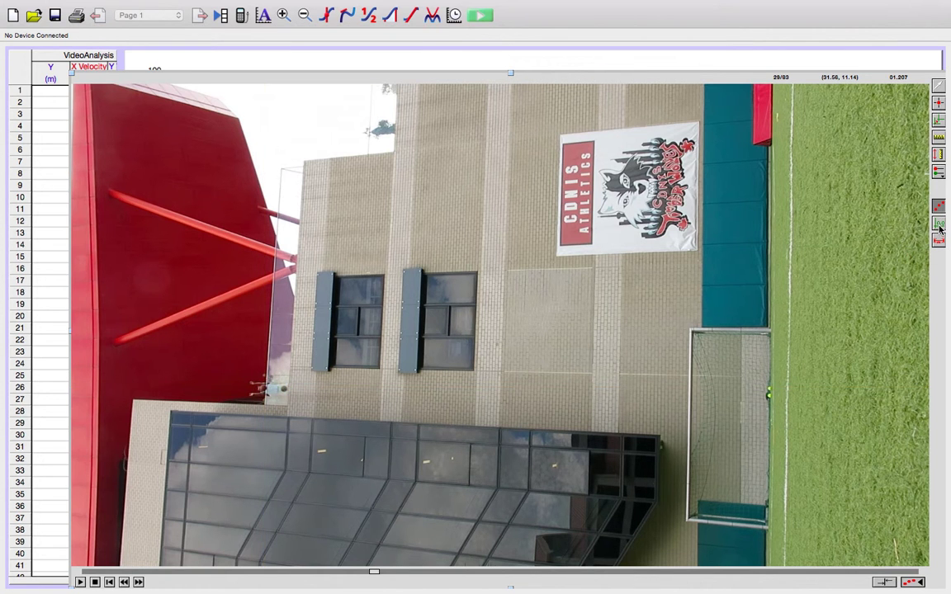
{"action": "left_click", "coordinate": [939, 101]}
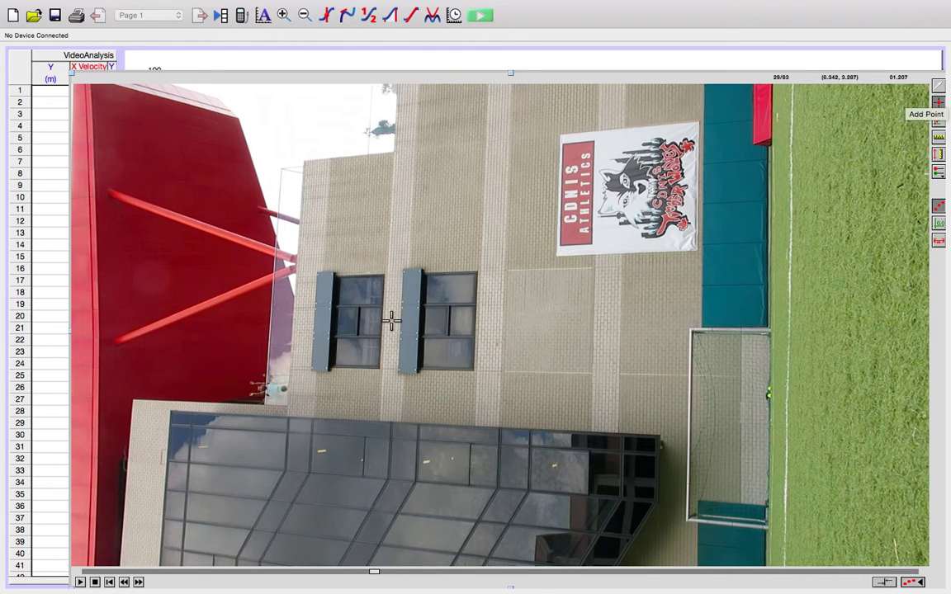
{"action": "left_click", "coordinate": [262, 387]}
{"action": "left_click", "coordinate": [265, 388]}
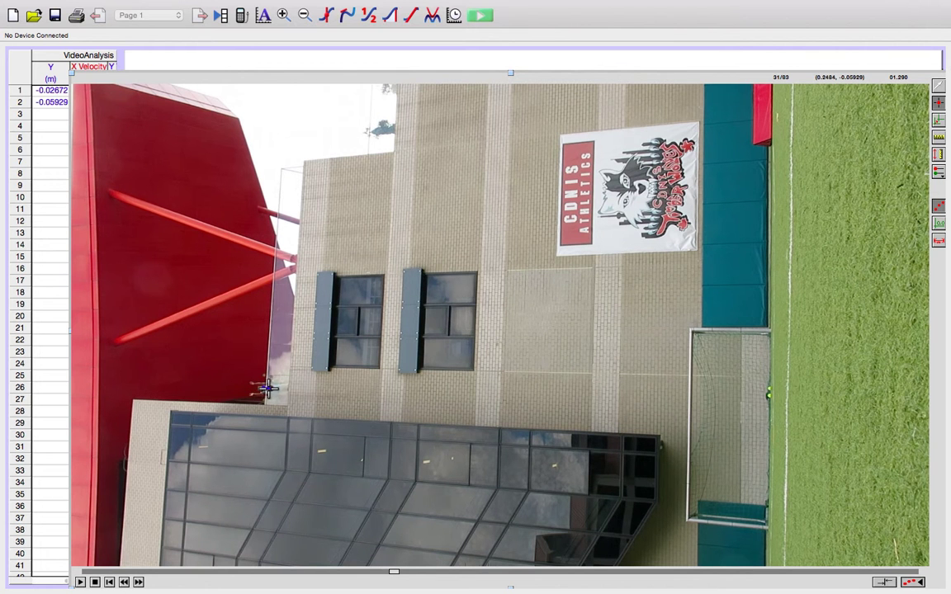
{"action": "left_click", "coordinate": [267, 388]}
{"action": "left_click", "coordinate": [274, 388]}
{"action": "left_click", "coordinate": [279, 389]}
{"action": "left_click", "coordinate": [282, 388]}
{"action": "left_click", "coordinate": [289, 389]}
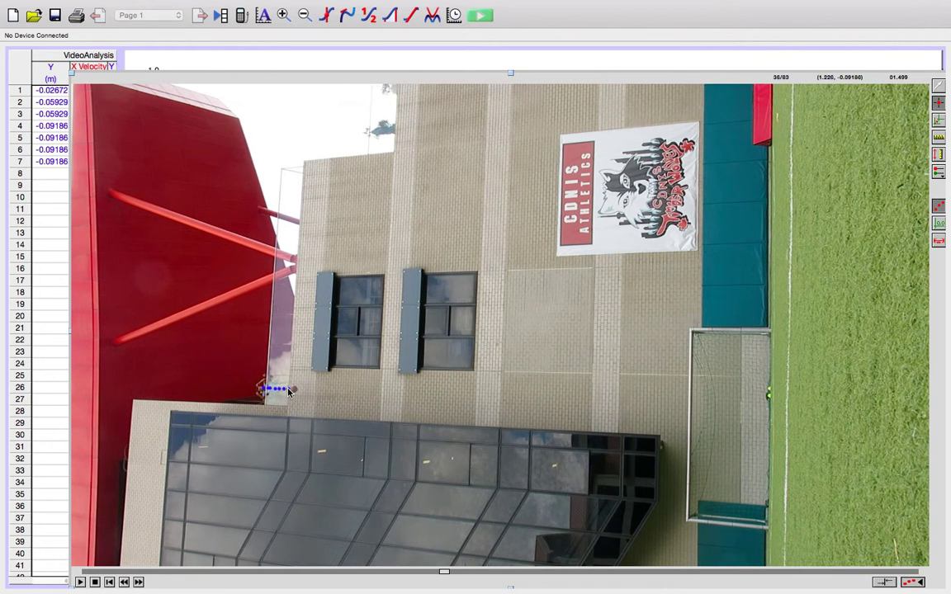
{"action": "left_click", "coordinate": [295, 388]}
{"action": "left_click", "coordinate": [302, 388]}
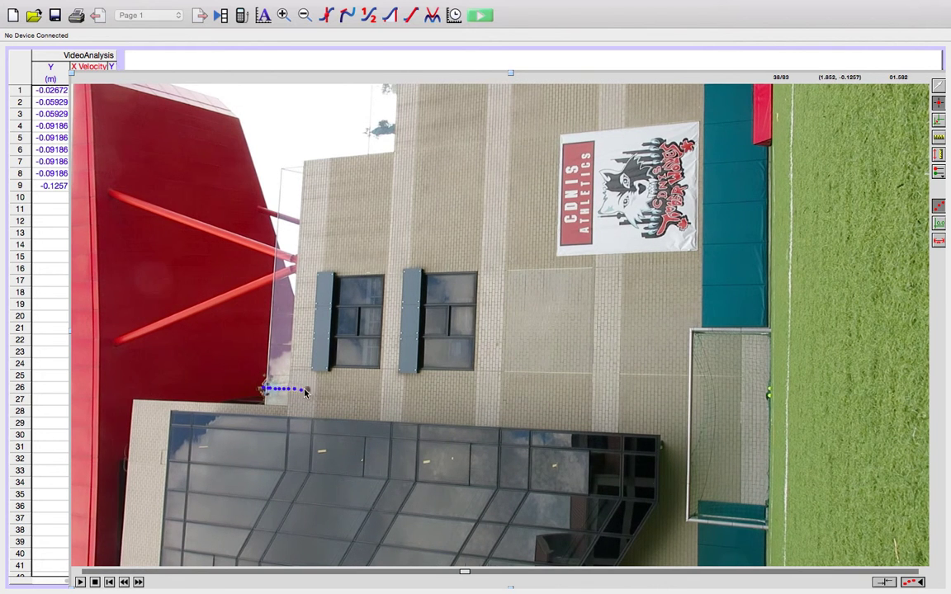
{"action": "left_click", "coordinate": [307, 389]}
{"action": "left_click", "coordinate": [315, 389]}
{"action": "left_click", "coordinate": [321, 389]}
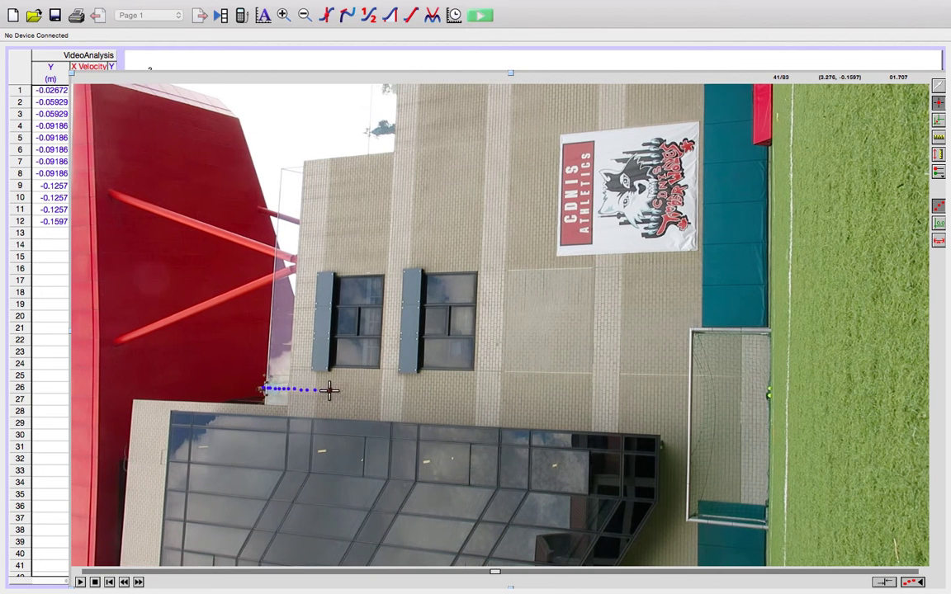
{"action": "left_click", "coordinate": [327, 390]}
{"action": "left_click", "coordinate": [334, 389]}
{"action": "left_click", "coordinate": [348, 390]}
{"action": "left_click", "coordinate": [356, 390]}
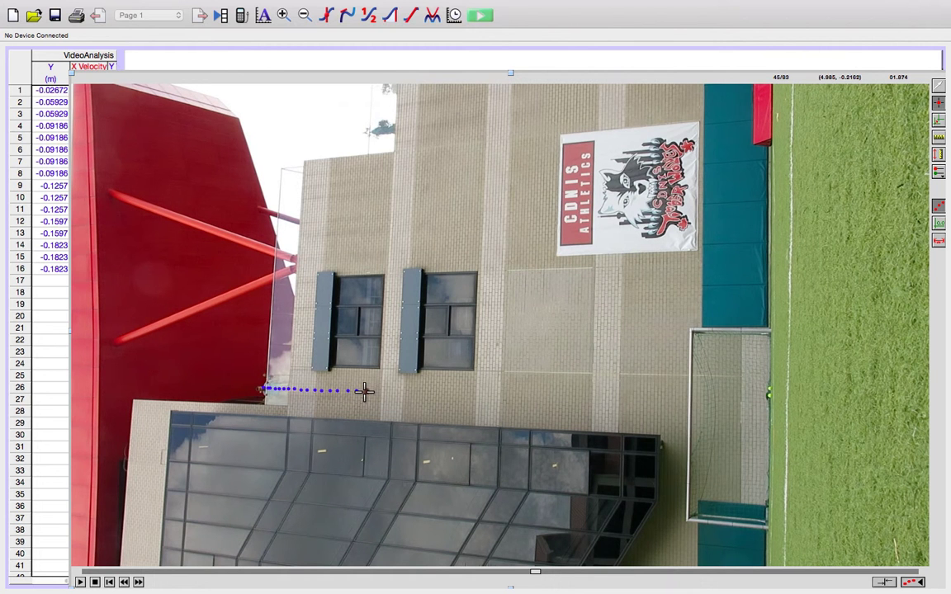
{"action": "left_click", "coordinate": [365, 391]}
{"action": "left_click", "coordinate": [388, 390]}
{"action": "left_click", "coordinate": [395, 390]}
{"action": "left_click", "coordinate": [410, 390]}
{"action": "left_click", "coordinate": [417, 390]}
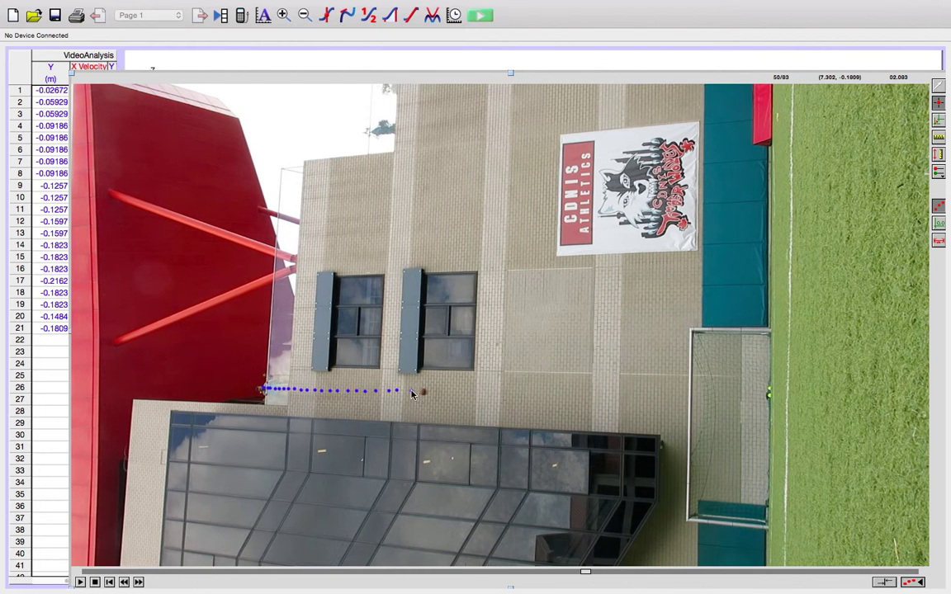
{"action": "left_click", "coordinate": [426, 391]}
{"action": "left_click", "coordinate": [435, 391]}
{"action": "left_click", "coordinate": [449, 391]}
{"action": "left_click", "coordinate": [463, 391]}
{"action": "left_click", "coordinate": [479, 391]}
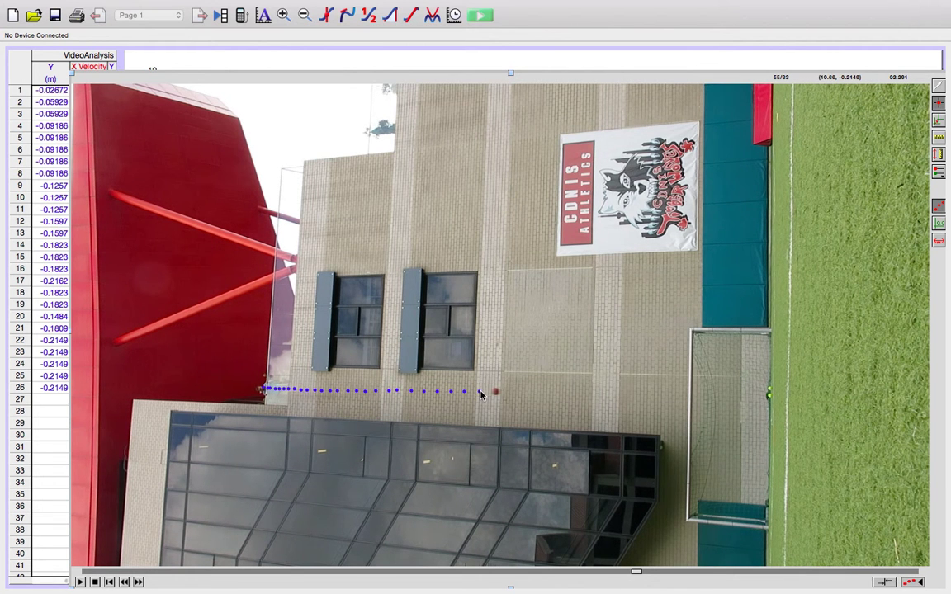
{"action": "left_click", "coordinate": [495, 391]}
{"action": "left_click", "coordinate": [512, 391]}
{"action": "left_click", "coordinate": [529, 391]}
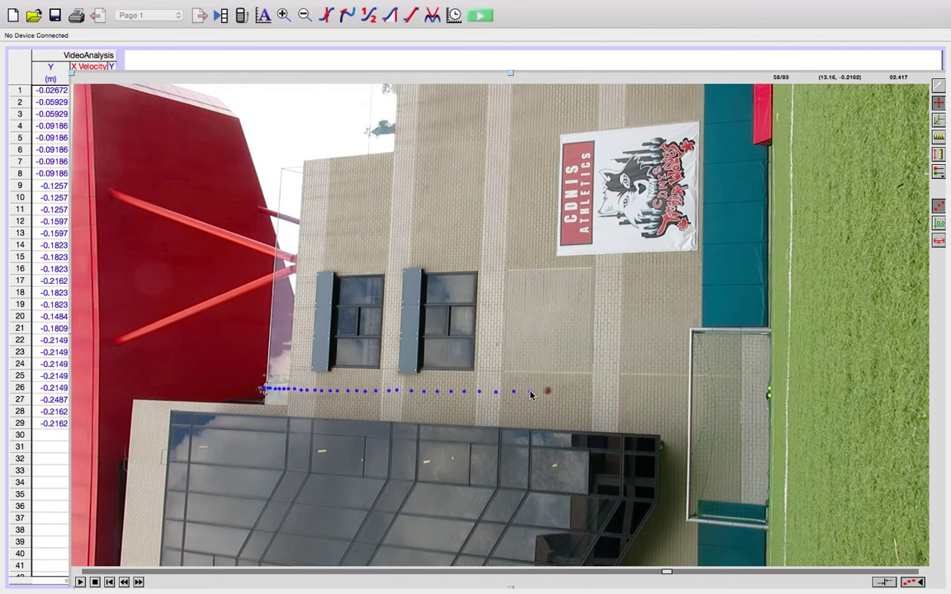
{"action": "left_click", "coordinate": [546, 391]}
{"action": "left_click", "coordinate": [564, 391]}
{"action": "left_click", "coordinate": [584, 391]}
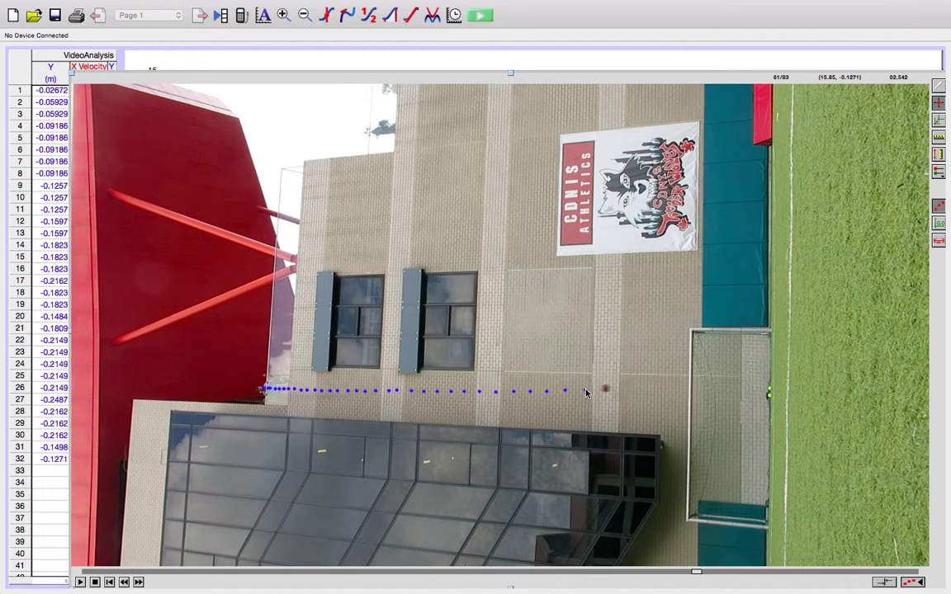
{"action": "left_click", "coordinate": [616, 387]}
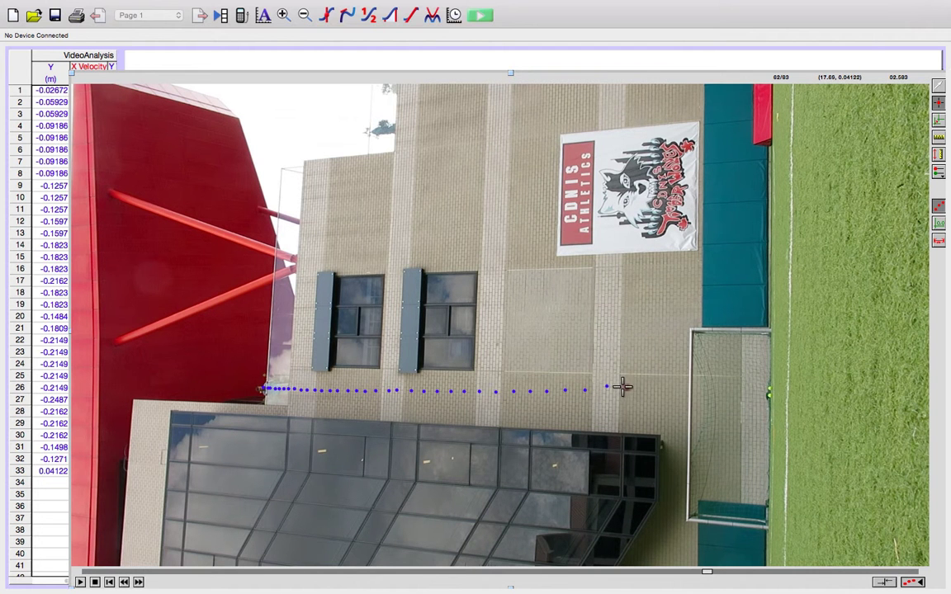
{"action": "left_click", "coordinate": [625, 386]}
{"action": "left_click", "coordinate": [647, 387]}
{"action": "left_click", "coordinate": [669, 387]}
{"action": "left_click", "coordinate": [692, 387]}
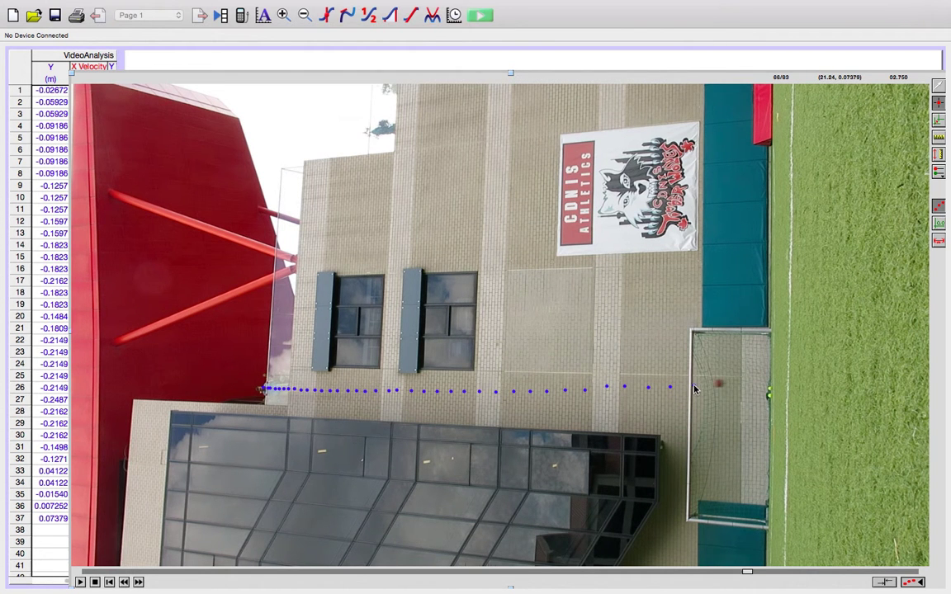
{"action": "left_click", "coordinate": [718, 385]}
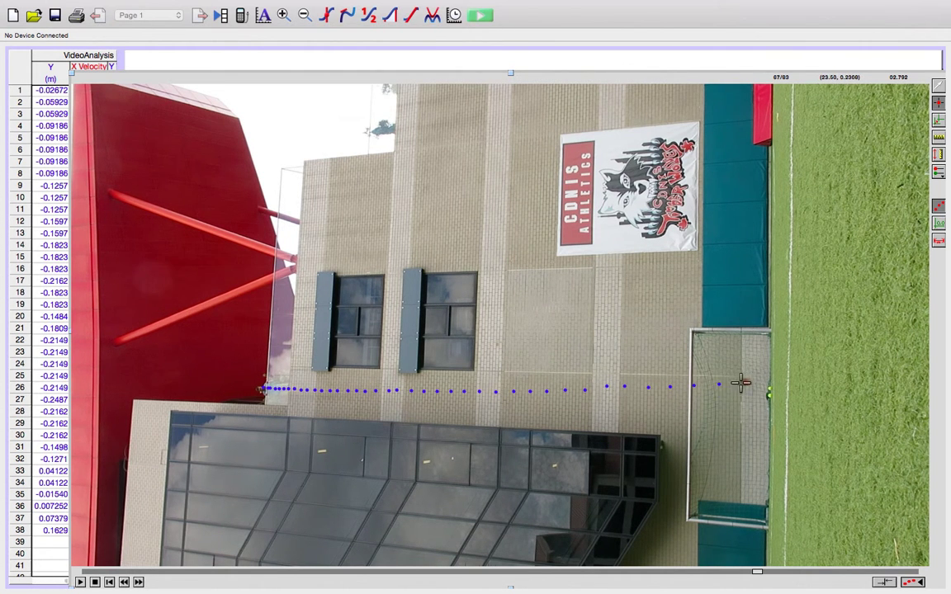
{"action": "left_click", "coordinate": [741, 382]}
{"action": "left_click", "coordinate": [765, 380]}
- Mark the ball's position frame by frame through its ground impact and rebound until the movie reaches frame 80
{"action": "left_click", "coordinate": [760, 380]}
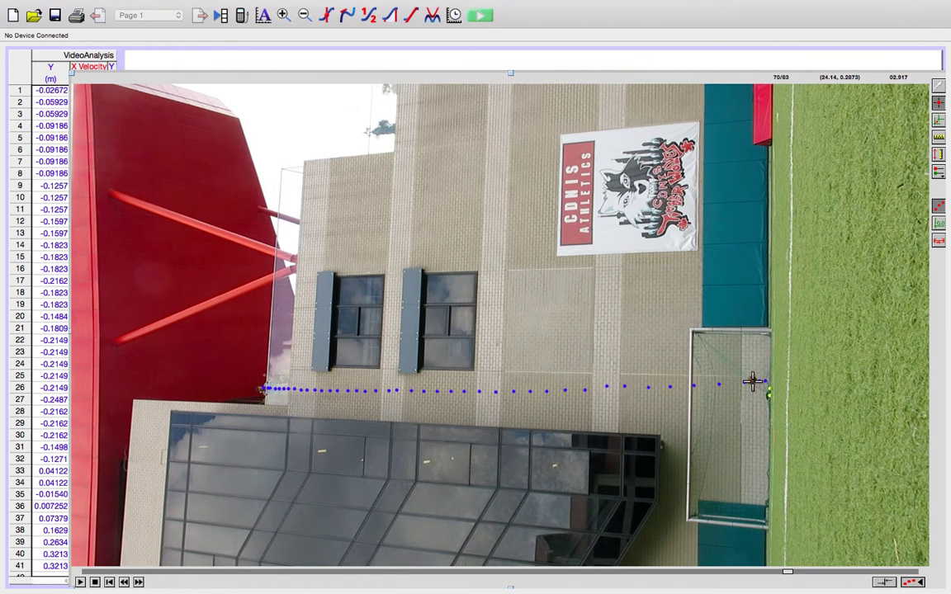
{"action": "left_click", "coordinate": [741, 381]}
{"action": "left_click", "coordinate": [737, 379]}
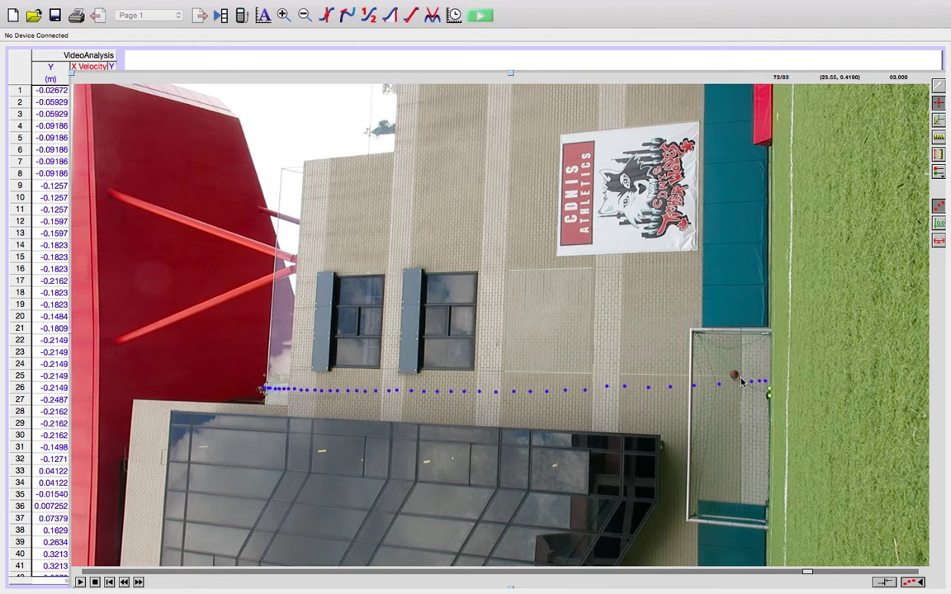
{"action": "left_click", "coordinate": [729, 375]}
{"action": "left_click", "coordinate": [719, 370]}
{"action": "left_click", "coordinate": [716, 367]}
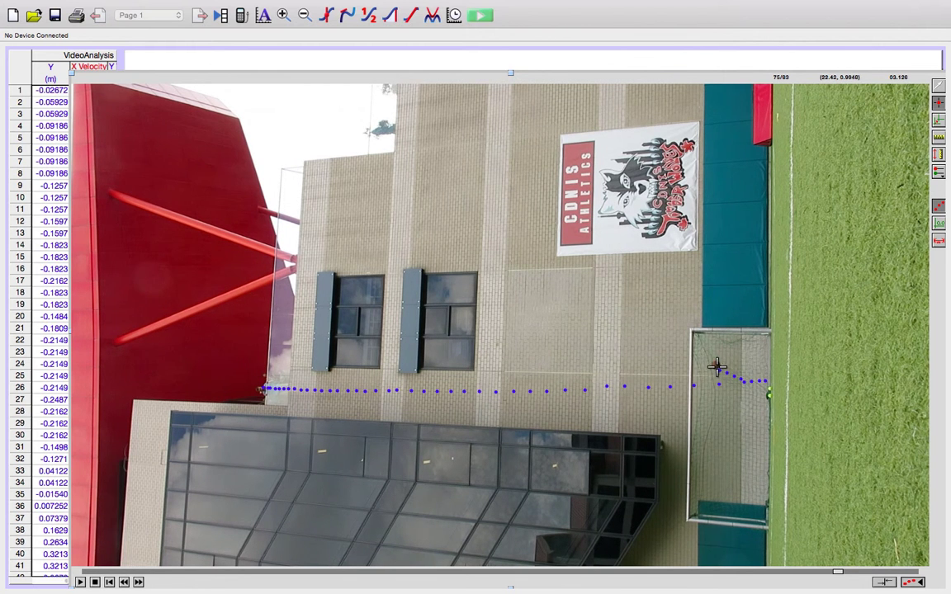
{"action": "left_click", "coordinate": [711, 363]}
{"action": "left_click", "coordinate": [709, 362]}
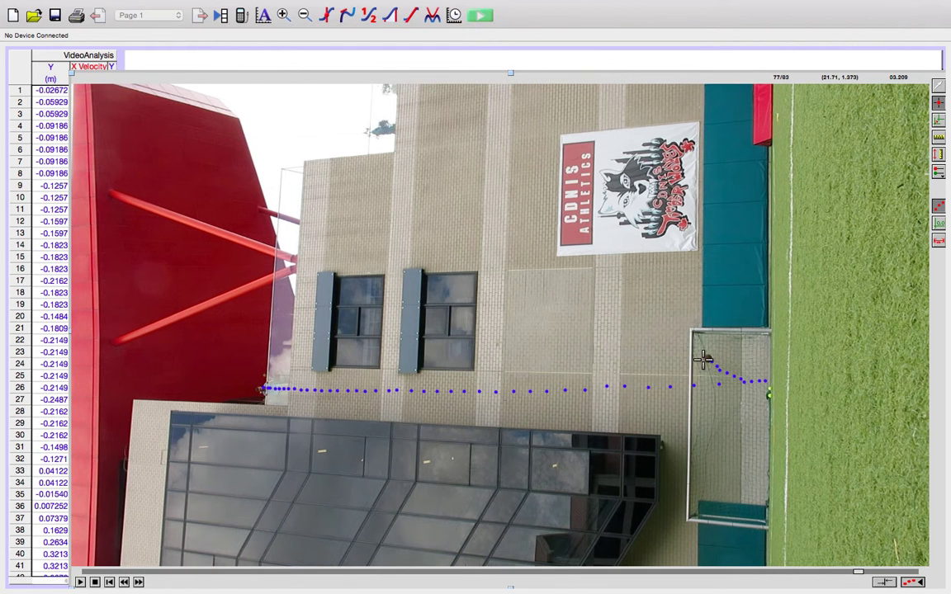
{"action": "left_click", "coordinate": [707, 359]}
{"action": "left_click", "coordinate": [703, 355]}
{"action": "left_click", "coordinate": [702, 354]}
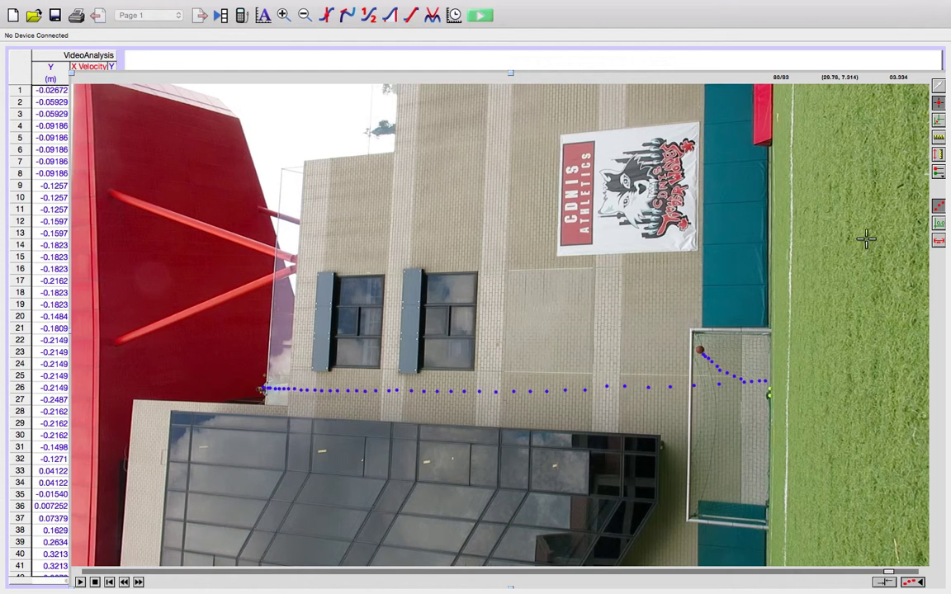
- Toggle the trail of marked points off and on, and shrink the movie to uncover the graph and data table
{"action": "left_click", "coordinate": [939, 207]}
{"action": "left_click", "coordinate": [939, 207]}
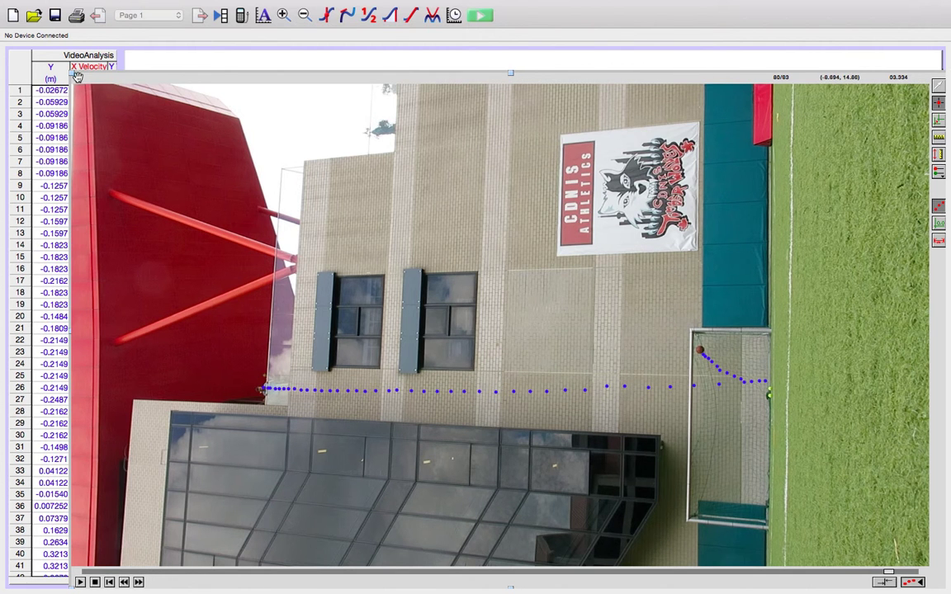
{"action": "left_click_drag", "start_coordinate": [74, 74], "coordinate": [682, 380]}
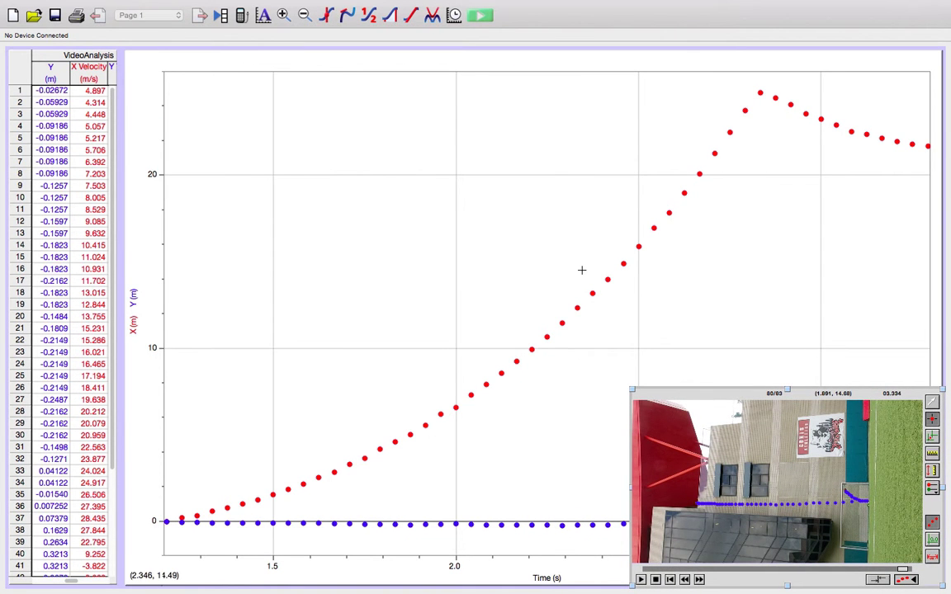
- Bring the graph in front of the movie and plot only X on its vertical axis
{"action": "left_click", "coordinate": [428, 143]}
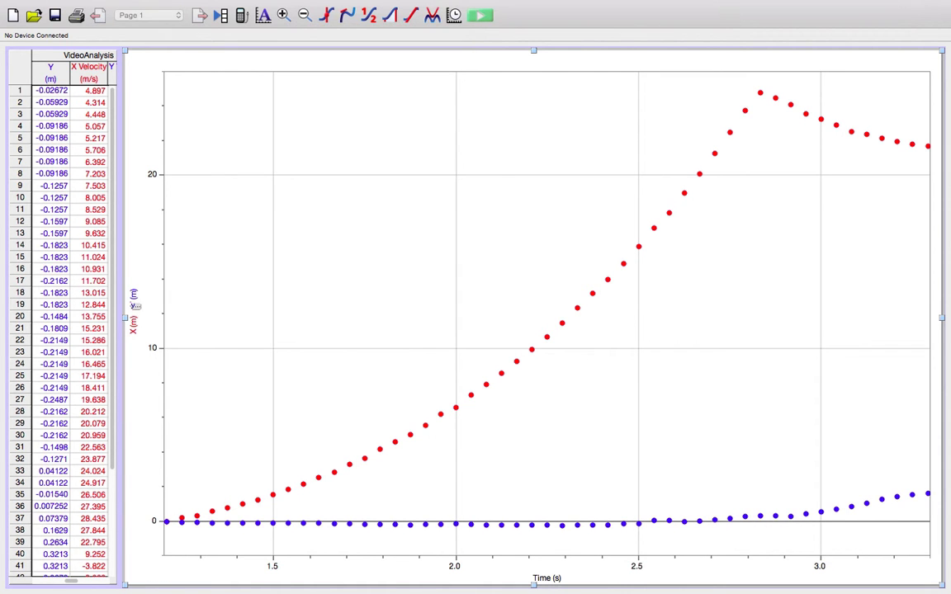
{"action": "left_click", "coordinate": [130, 307]}
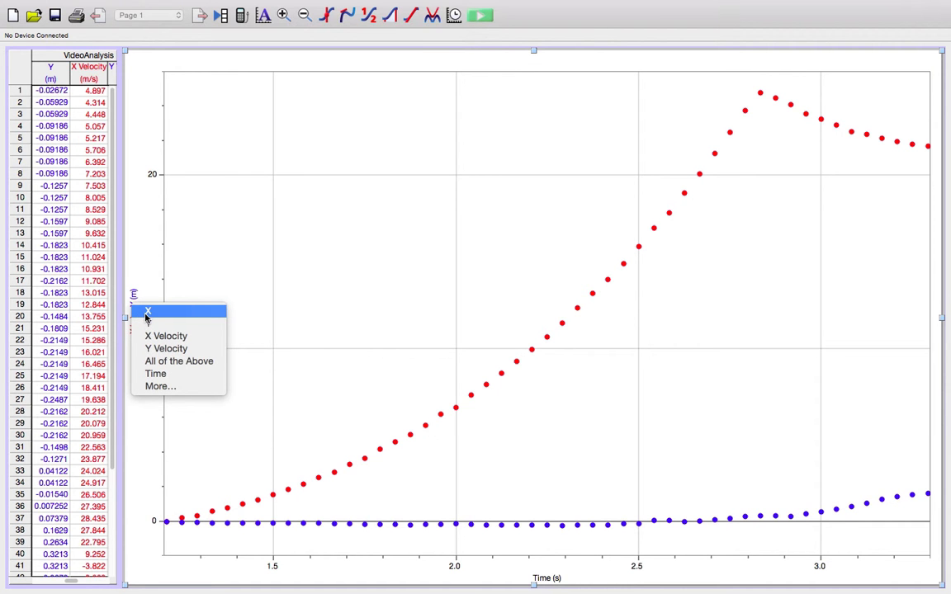
{"action": "left_click", "coordinate": [147, 314]}
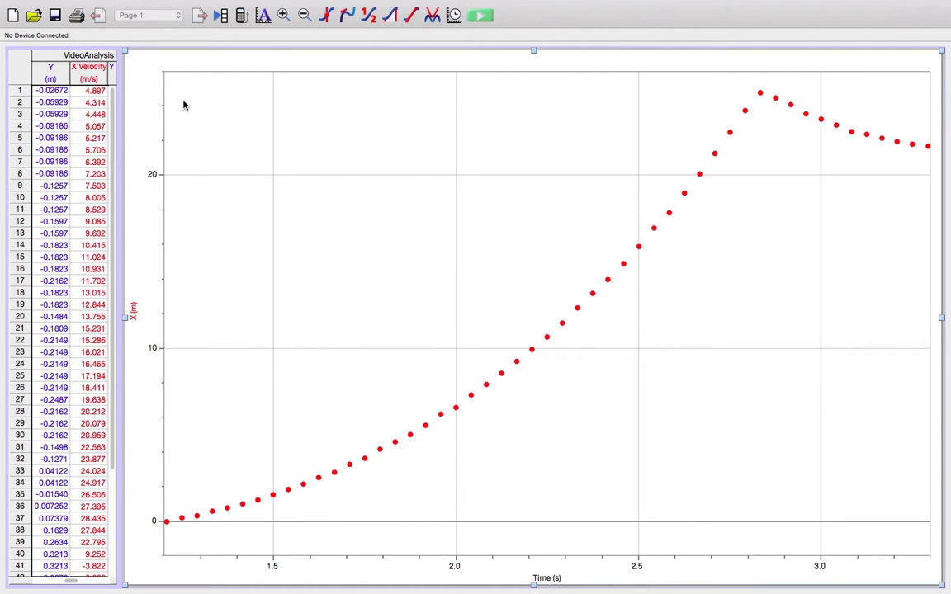
- Select the falling section of the X graph up to just before impact and apply a quadratic At^2+Bt+C curve fit
{"action": "left_click_drag", "start_coordinate": [182, 97], "coordinate": [461, 257]}
{"action": "left_click_drag", "start_coordinate": [513, 314], "coordinate": [751, 543]}
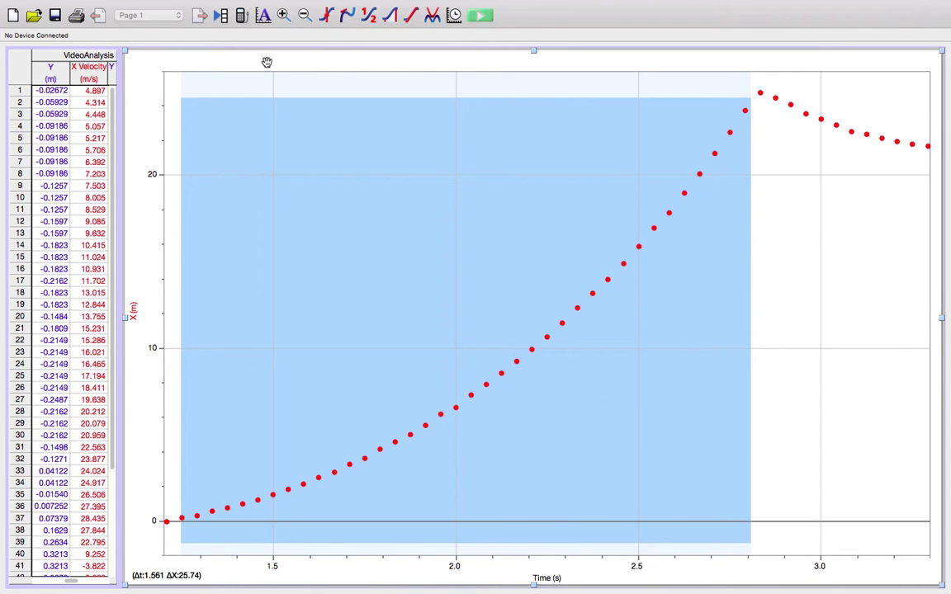
{"action": "mouse_move", "coordinate": [198, 4]}
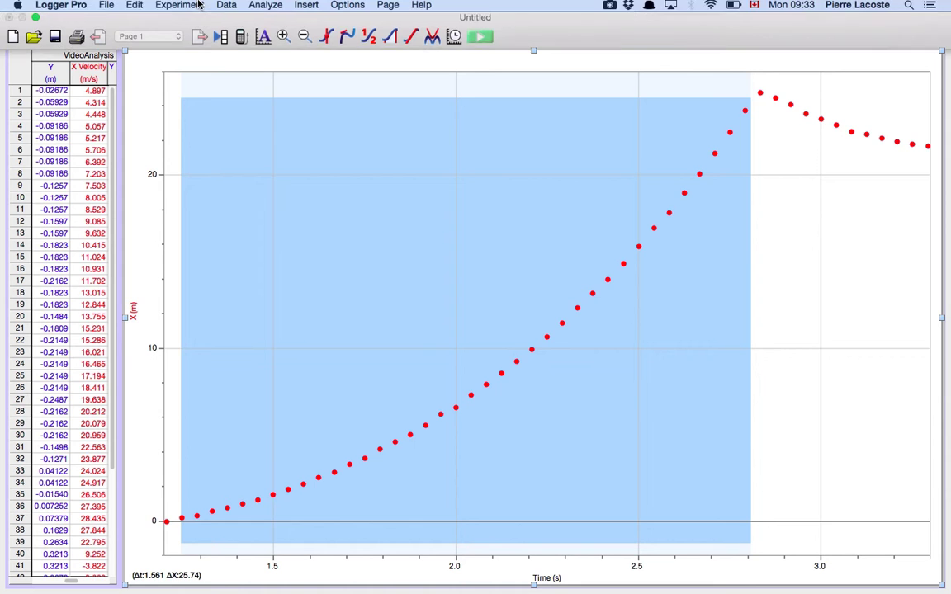
{"action": "left_click", "coordinate": [262, 6]}
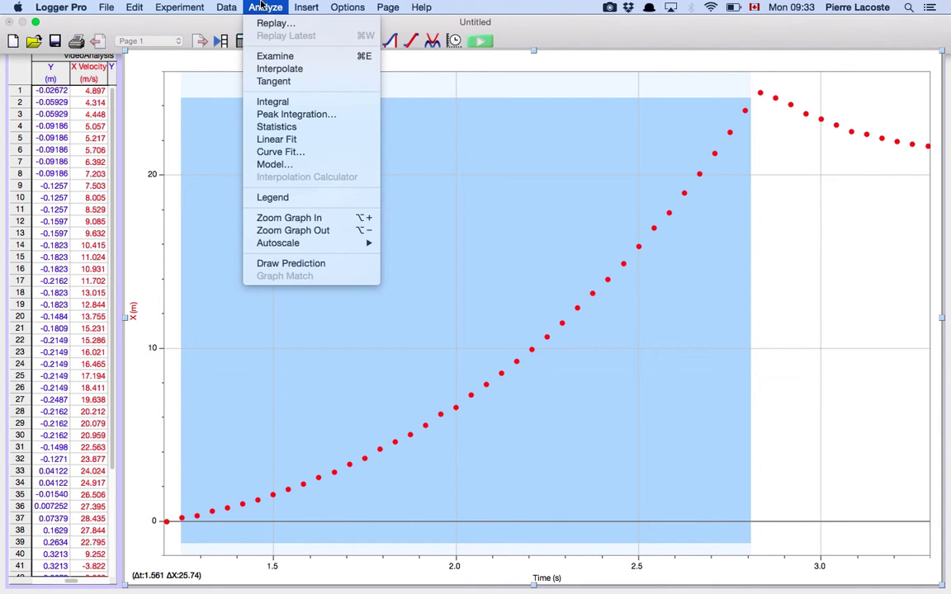
{"action": "left_click", "coordinate": [289, 152]}
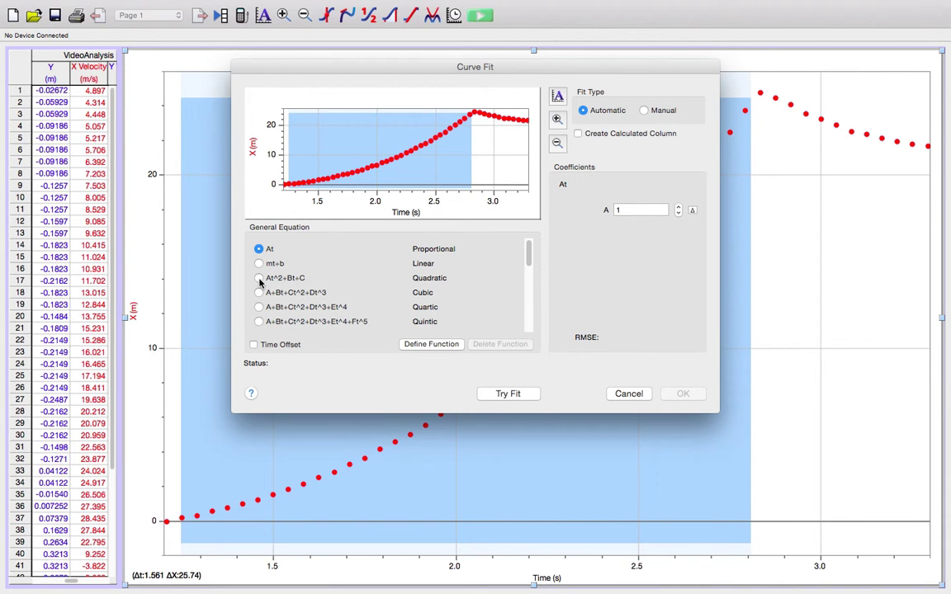
{"action": "left_click", "coordinate": [259, 278]}
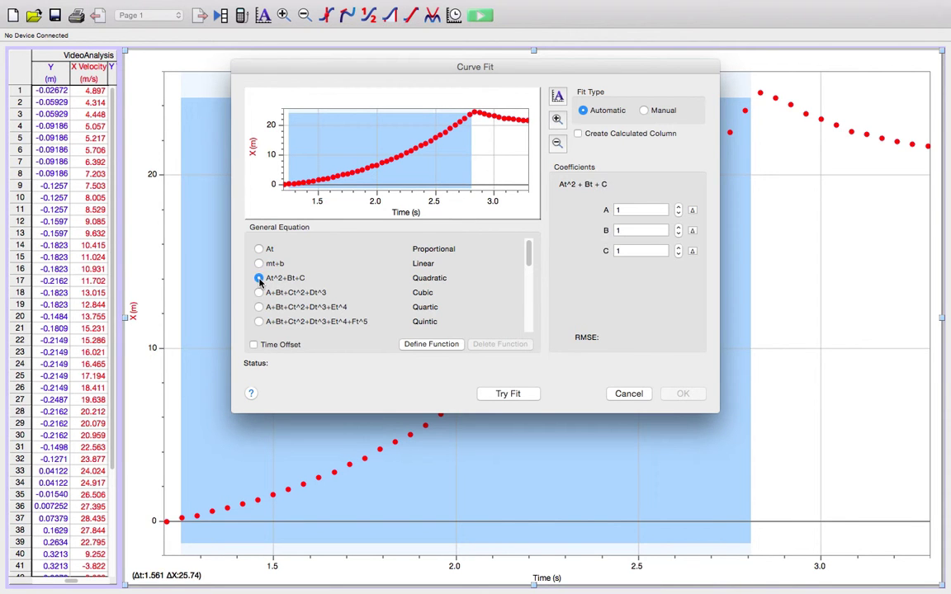
{"action": "left_click", "coordinate": [508, 395]}
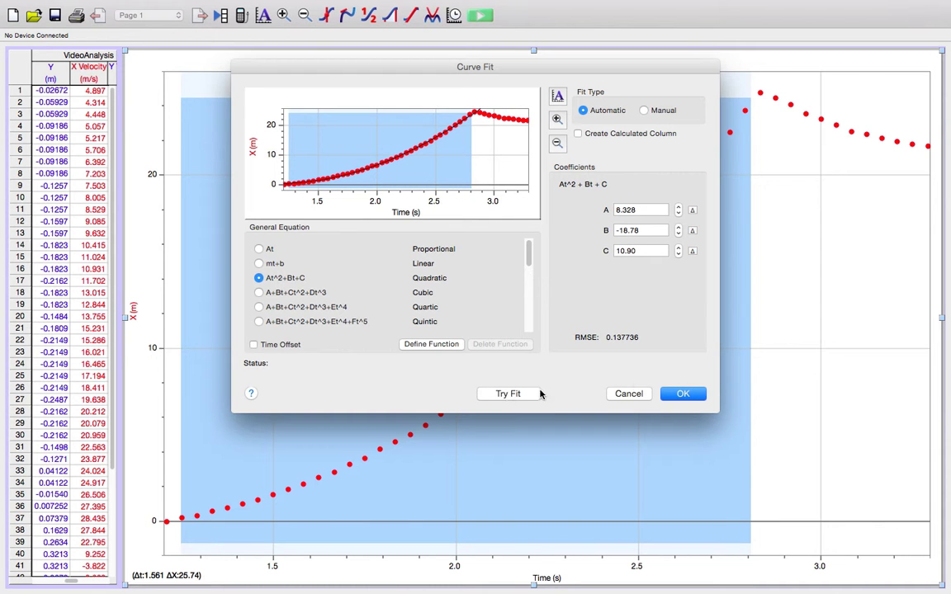
{"action": "left_click", "coordinate": [678, 394]}
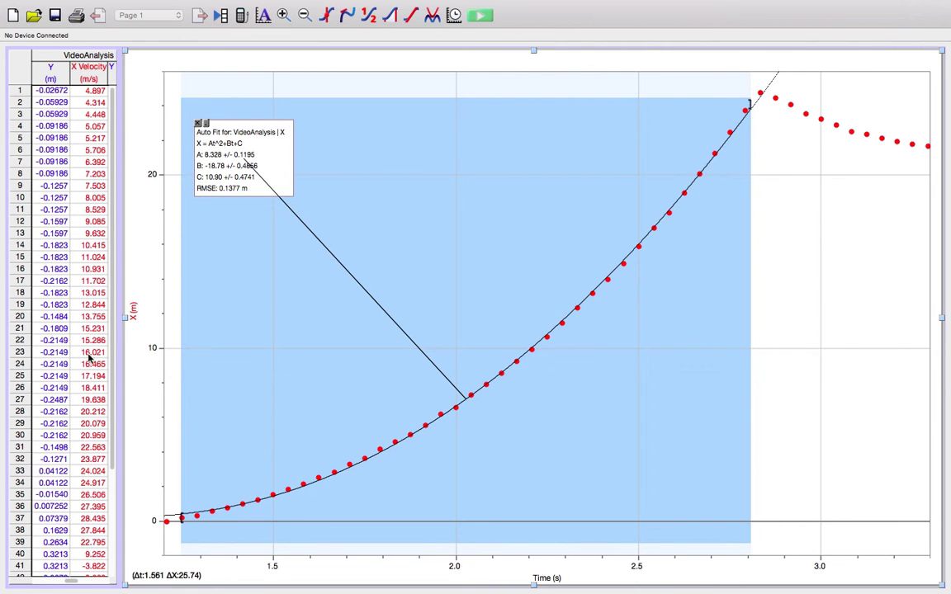
- Widen the data table to show the full Y Velocity column and create a new calculated column
{"action": "left_click", "coordinate": [113, 73]}
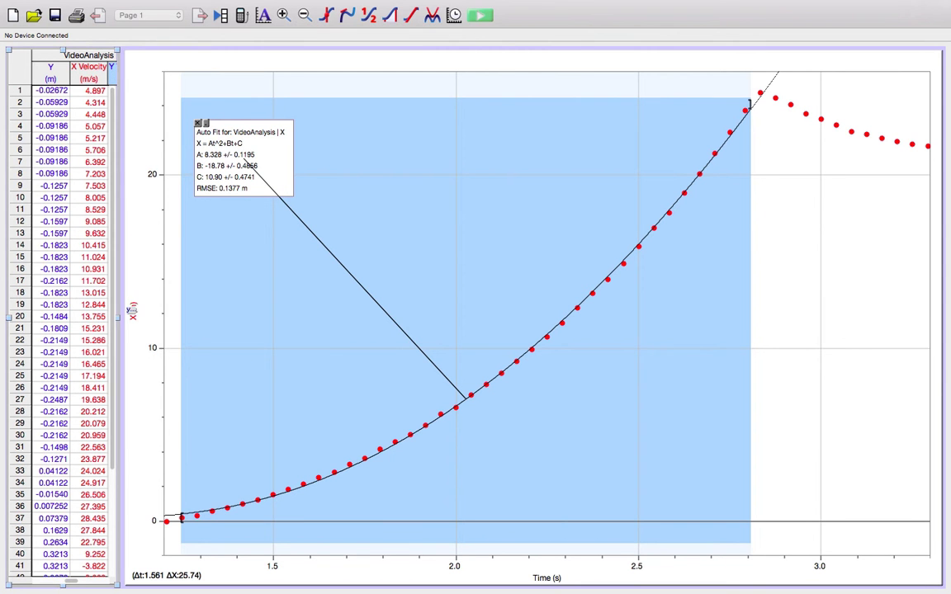
{"action": "left_click_drag", "start_coordinate": [120, 317], "coordinate": [235, 318]}
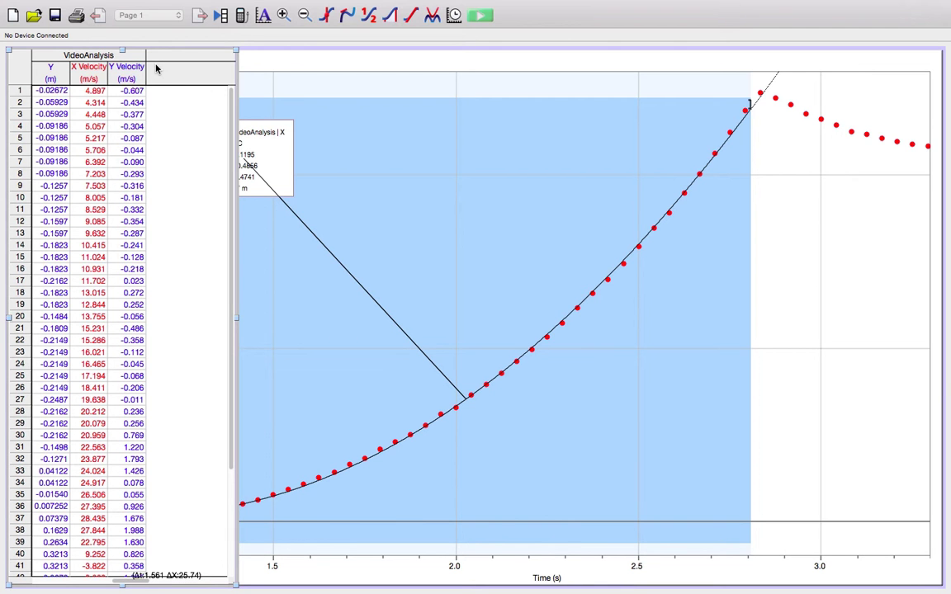
{"action": "mouse_move", "coordinate": [165, 7]}
{"action": "left_click", "coordinate": [221, 7]}
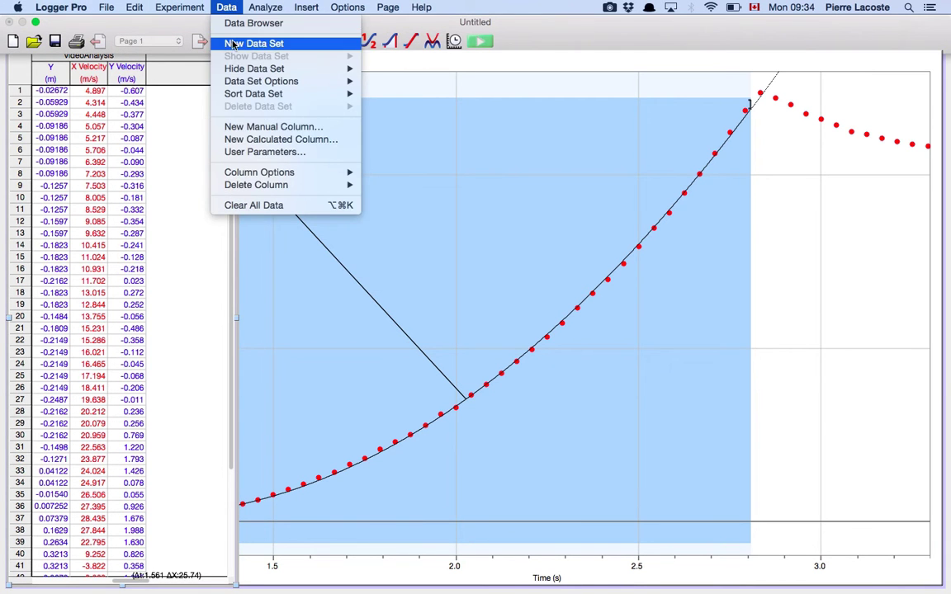
{"action": "mouse_move", "coordinate": [234, 72]}
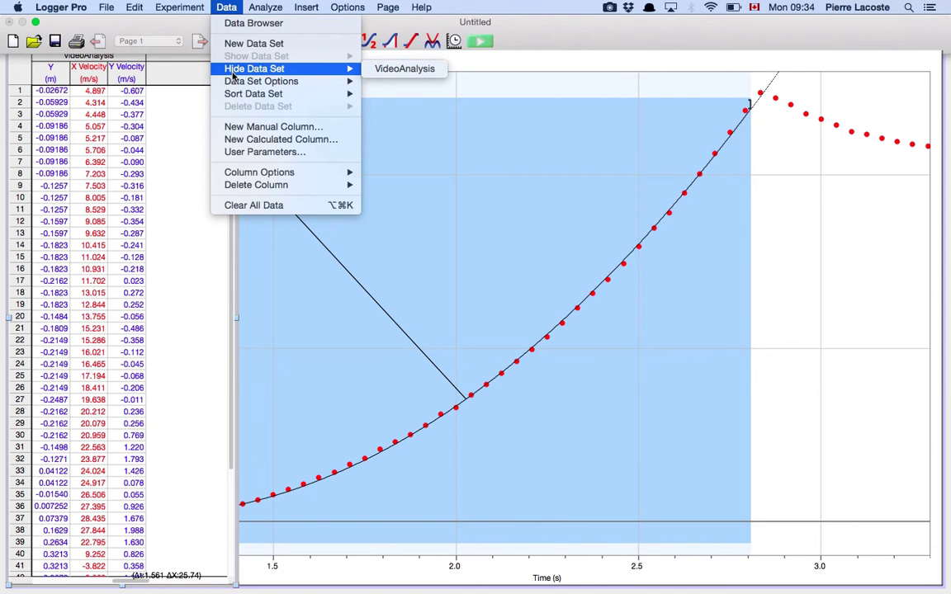
{"action": "left_click", "coordinate": [244, 140]}
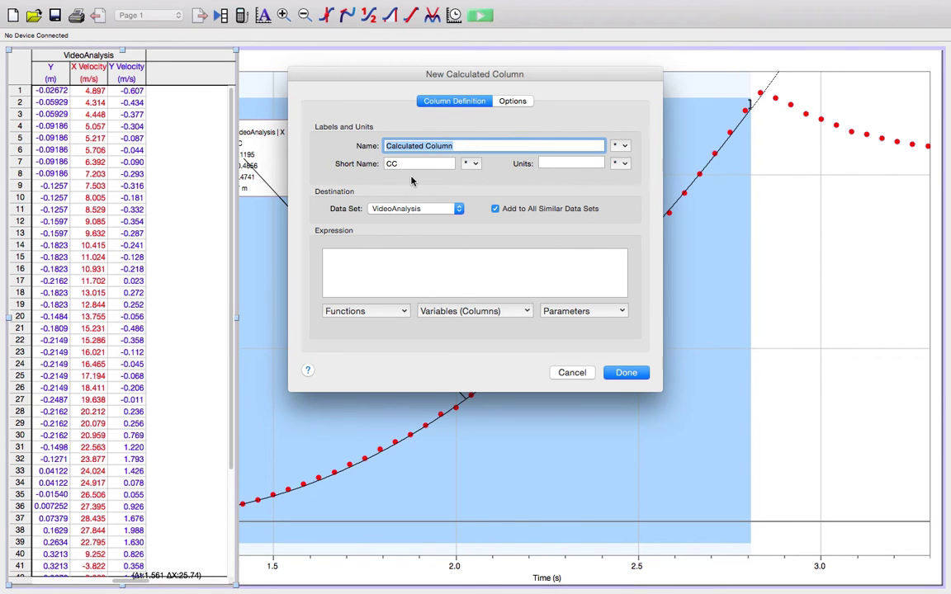
- Define the calculated column's expression as "Time"^2, using the Time column as the variable
{"action": "left_click", "coordinate": [371, 258]}
{"action": "left_click", "coordinate": [375, 313]}
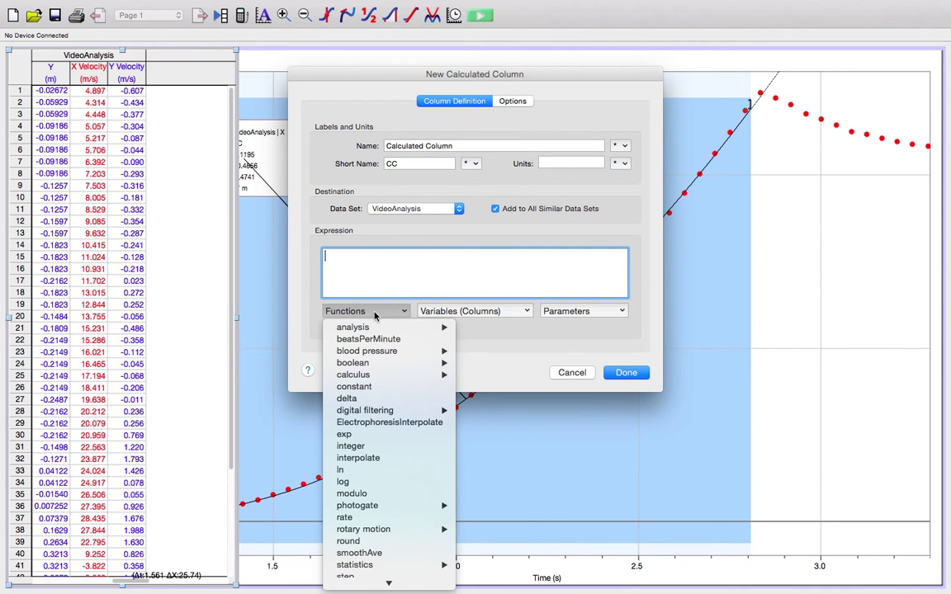
{"action": "left_click", "coordinate": [460, 311]}
{"action": "left_click", "coordinate": [461, 311]}
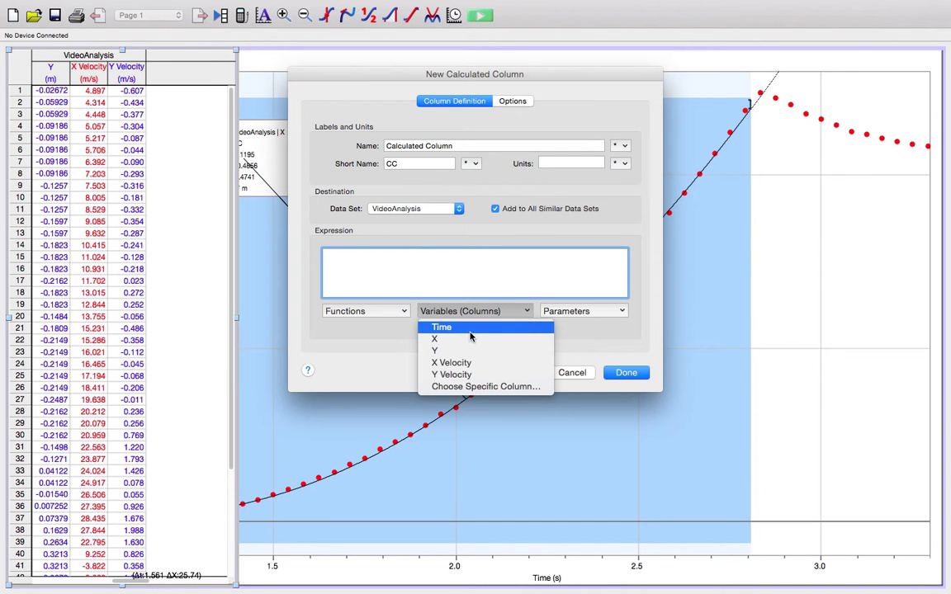
{"action": "left_click", "coordinate": [470, 332]}
{"action": "type", "text": "^2"}
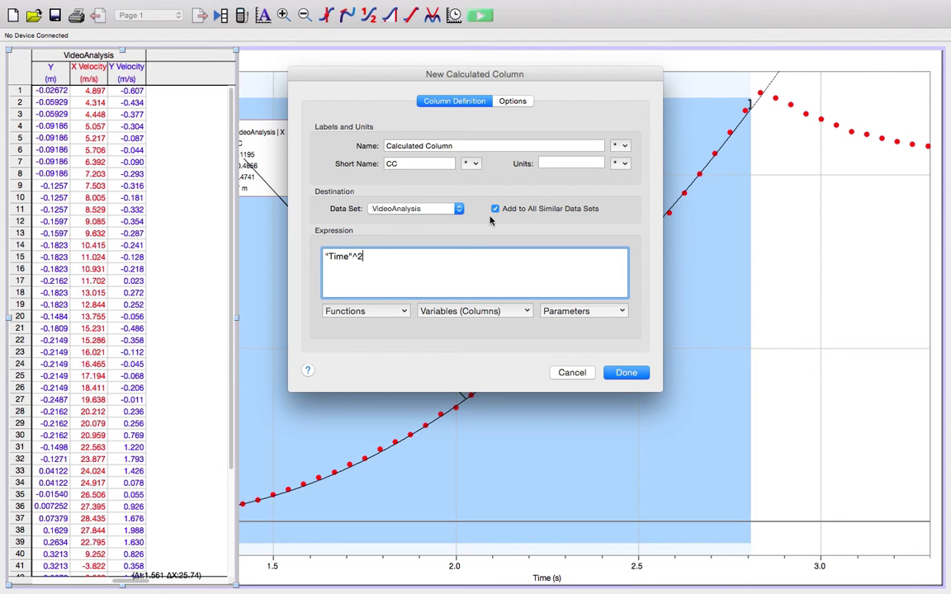
- Name the calculated column Time² with a superscript 2
{"action": "left_click", "coordinate": [472, 146]}
{"action": "triple_click", "coordinate": [472, 146]}
{"action": "type", "text": "Time"}
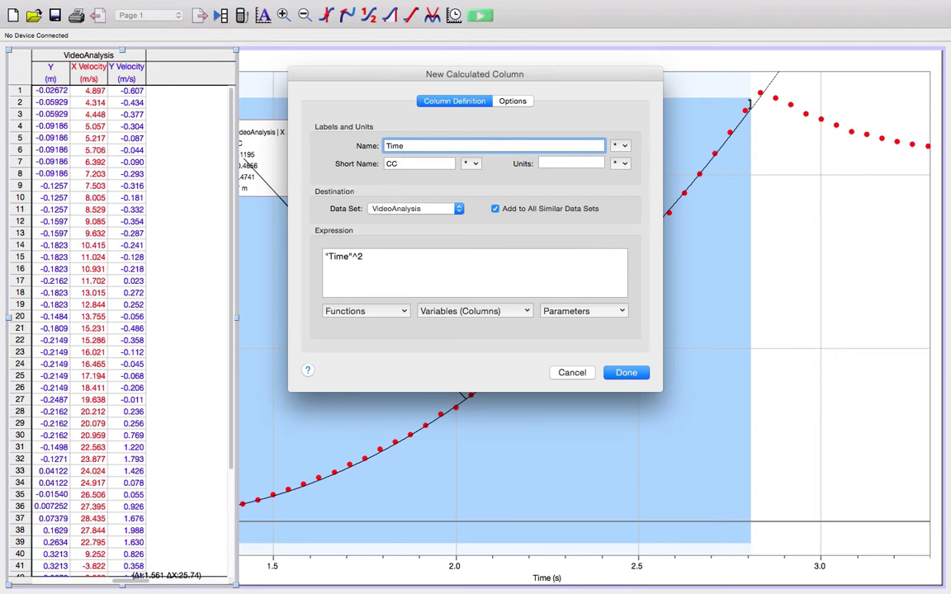
{"action": "left_click", "coordinate": [620, 145]}
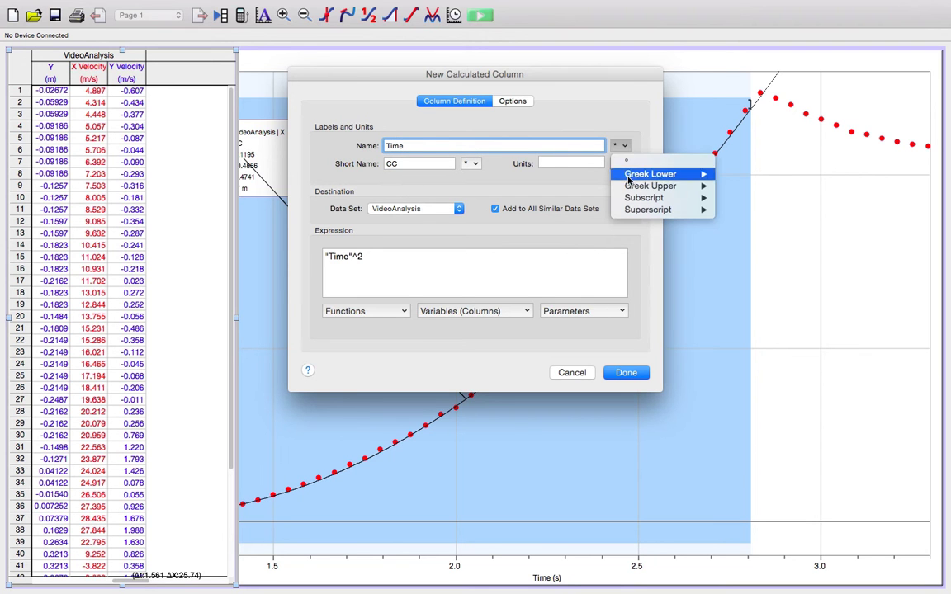
{"action": "mouse_move", "coordinate": [629, 198]}
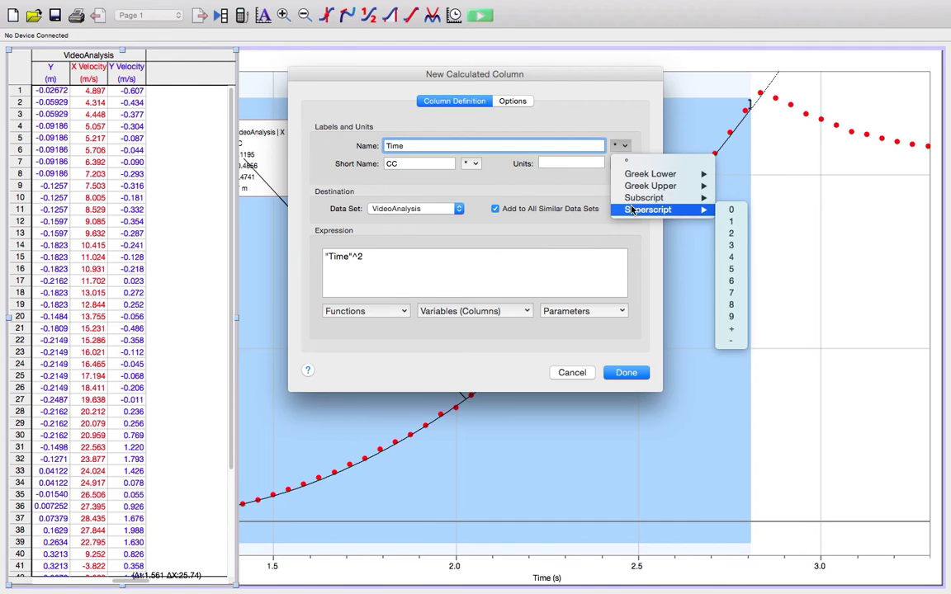
{"action": "left_click", "coordinate": [731, 234]}
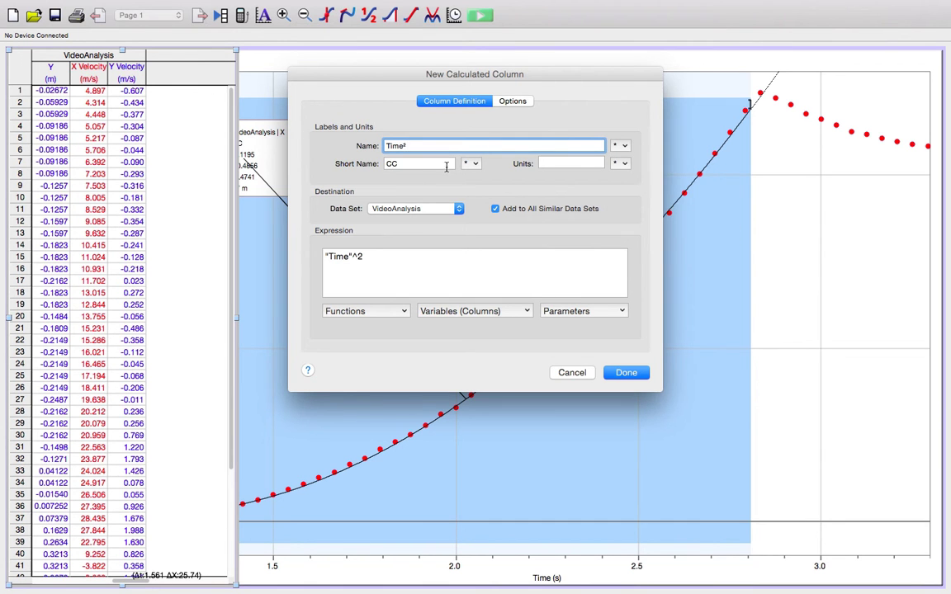
- Set the calculated column's short name to T² with a superscript 2
{"action": "key", "text": "Tab"}
{"action": "key", "text": "BackSpace"}
{"action": "type", "text": "T"}
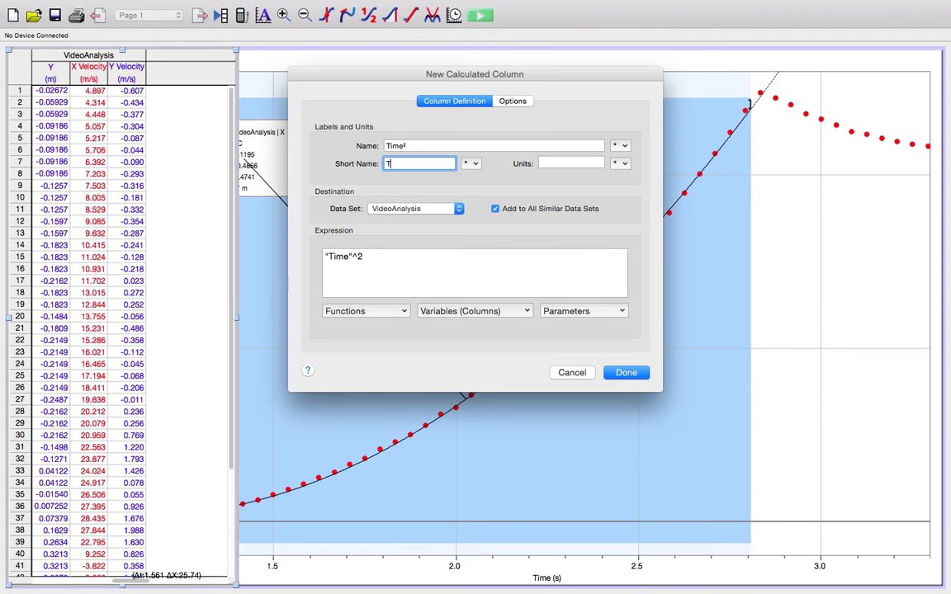
{"action": "left_click", "coordinate": [472, 163]}
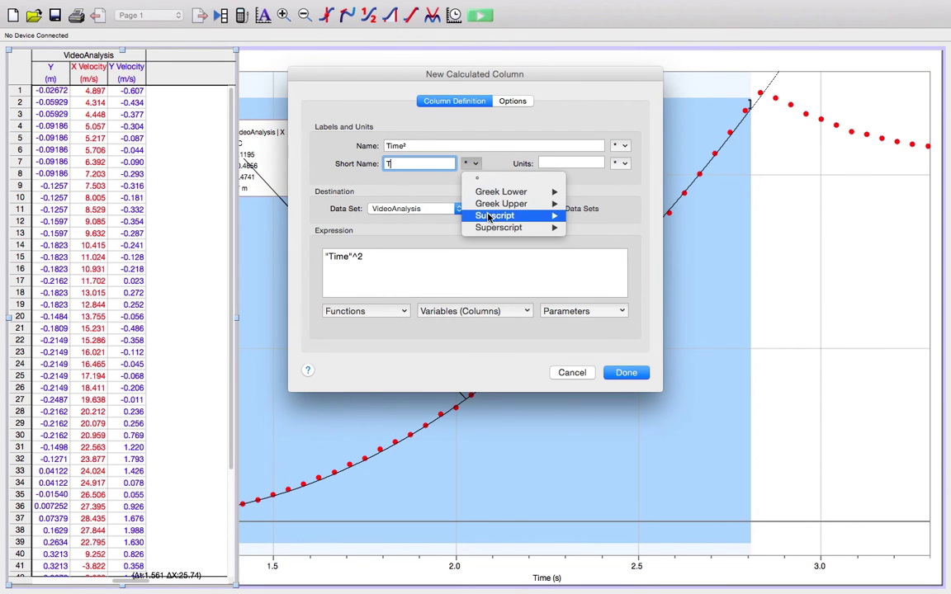
{"action": "mouse_move", "coordinate": [504, 227]}
{"action": "left_click", "coordinate": [582, 252]}
- Set the calculated column's units to sec² with a superscript 2 and add the column to the data table
{"action": "left_click", "coordinate": [620, 164]}
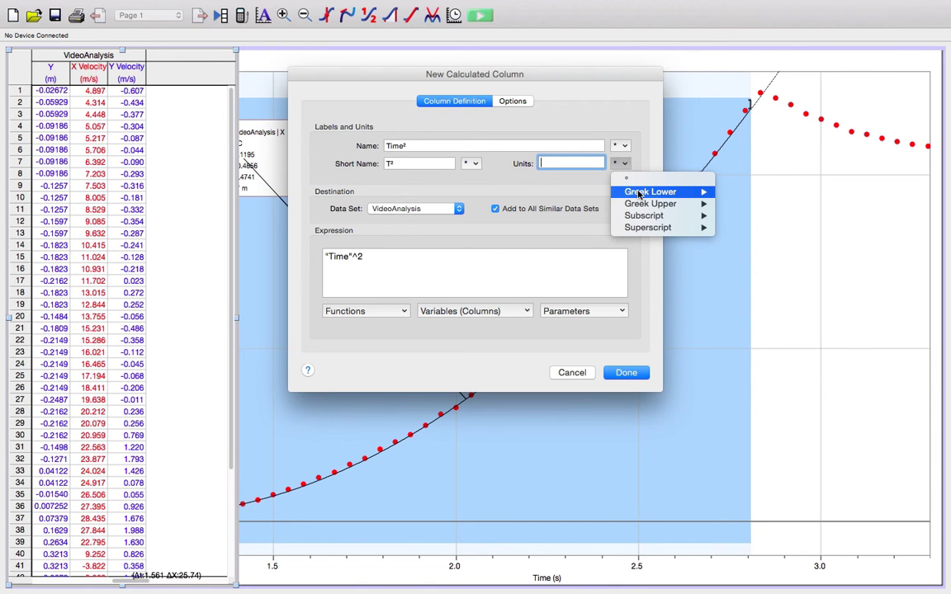
{"action": "mouse_move", "coordinate": [639, 194]}
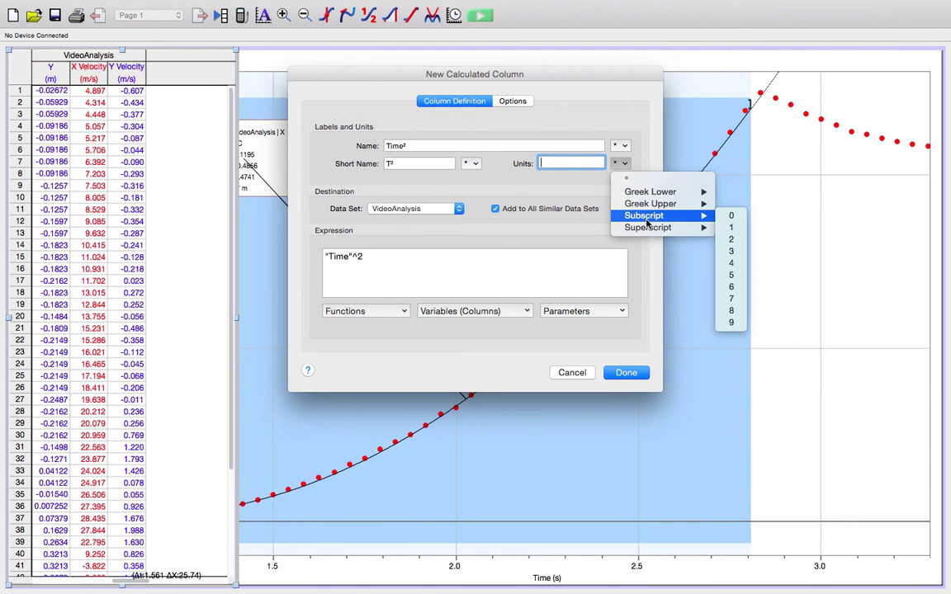
{"action": "left_click", "coordinate": [566, 156]}
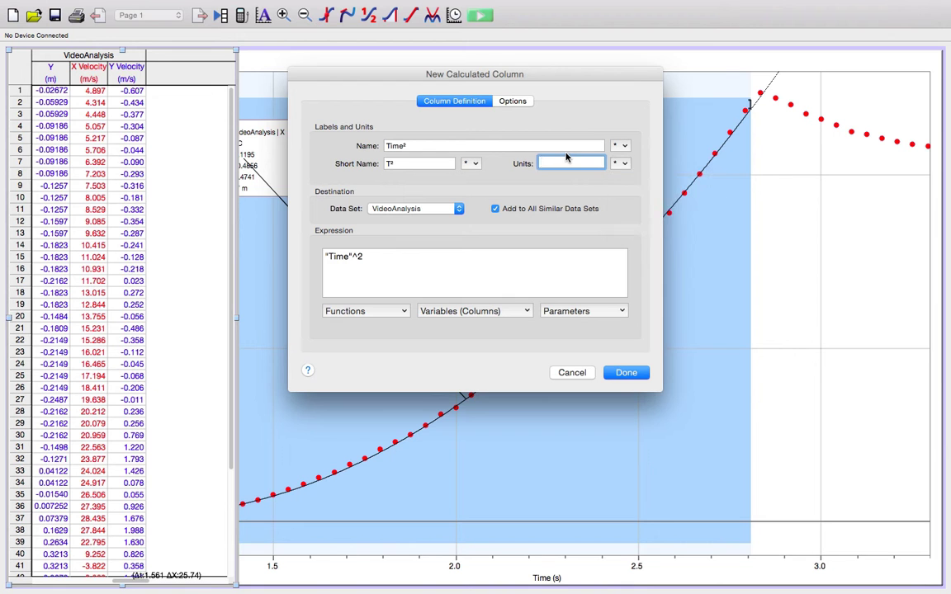
{"action": "type", "text": "s"}
{"action": "left_click", "coordinate": [623, 163]}
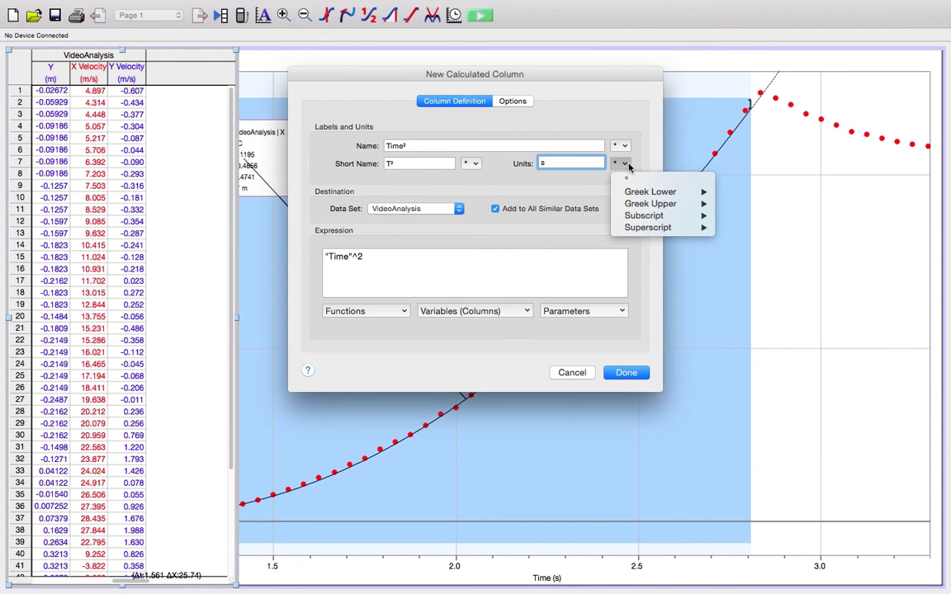
{"action": "mouse_move", "coordinate": [632, 197]}
{"action": "mouse_move", "coordinate": [652, 227]}
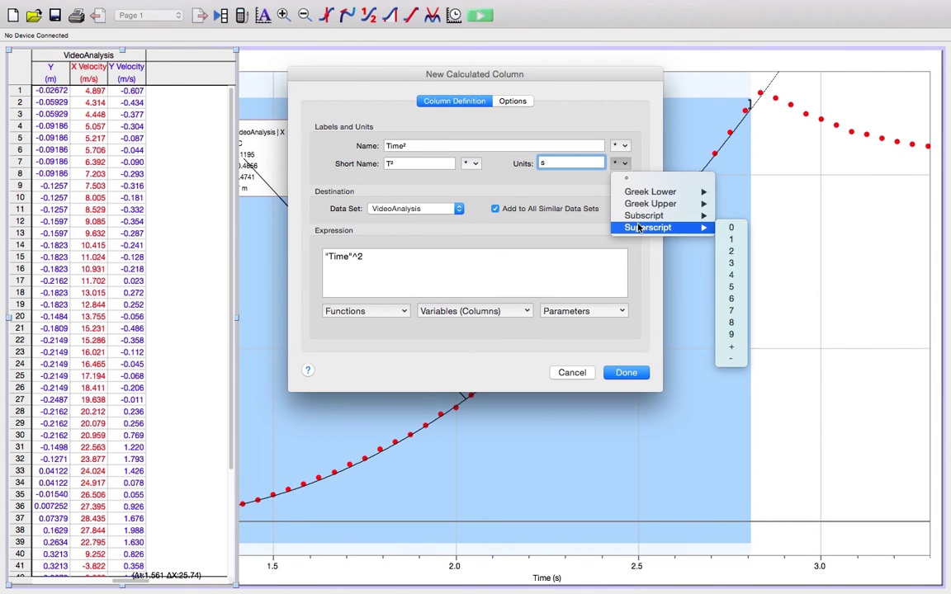
{"action": "left_click", "coordinate": [731, 251]}
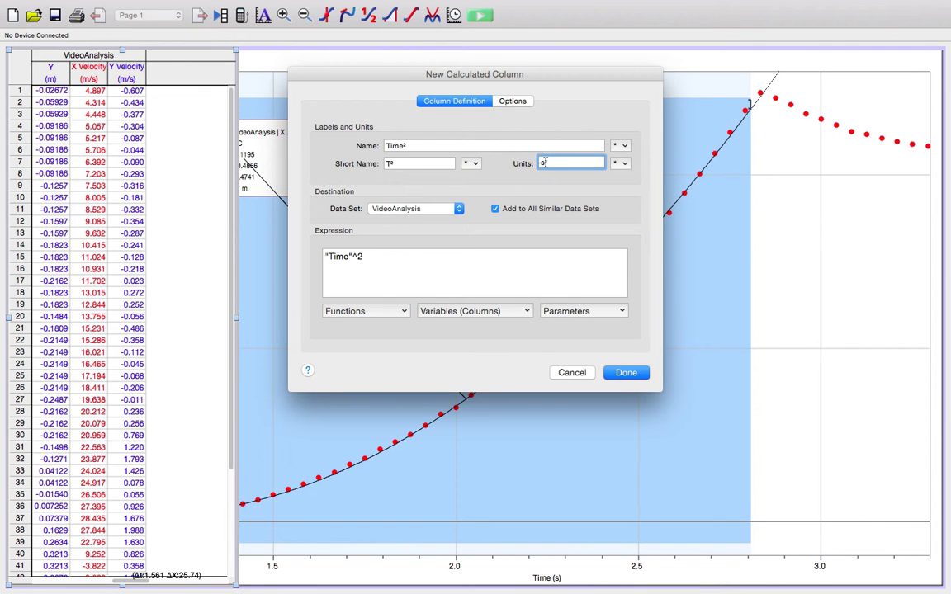
{"action": "type", "text": "ec²"}
{"action": "left_click", "coordinate": [616, 374]}
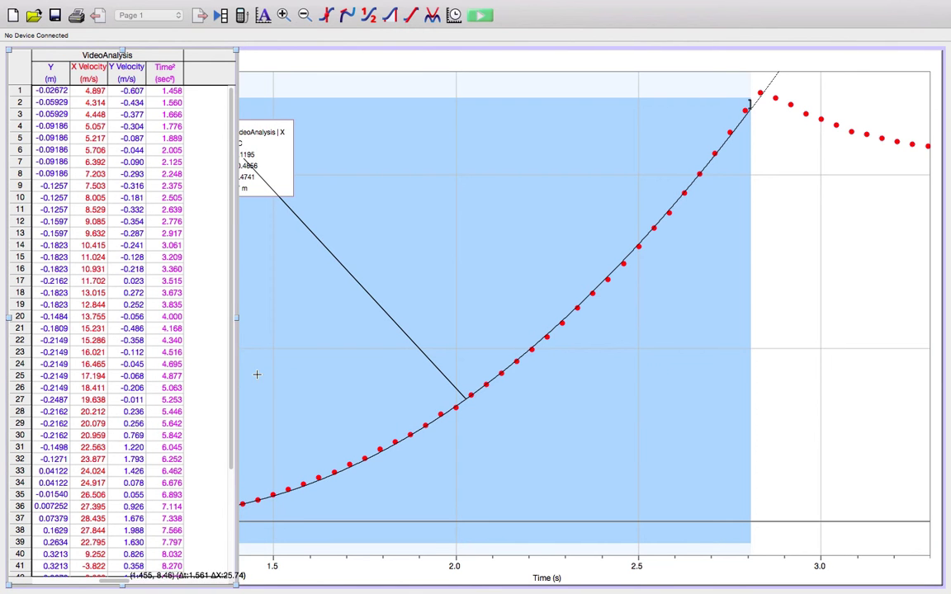
- Plot Time² on the graph's horizontal axis and remove the old quadratic fit from the graph
{"action": "left_click", "coordinate": [545, 577]}
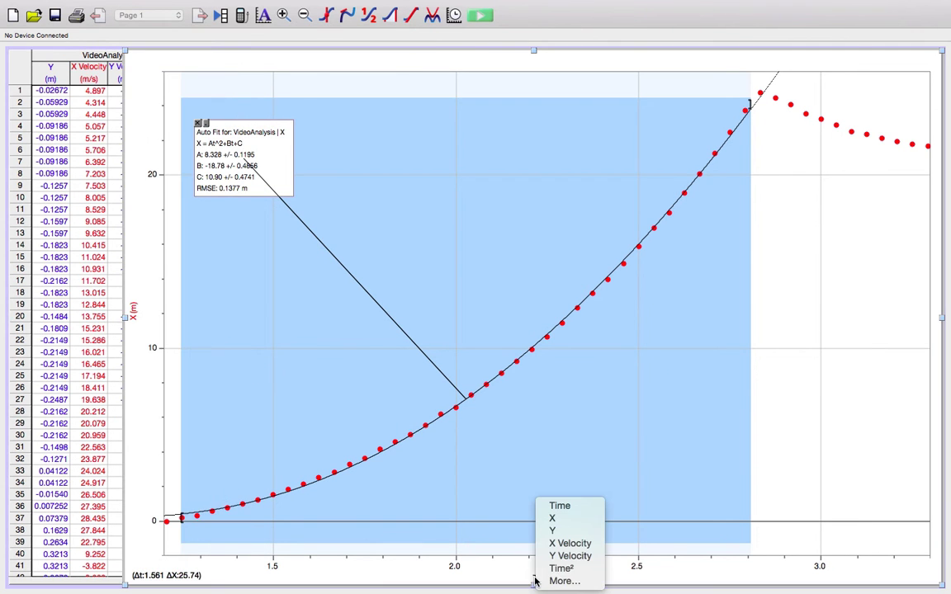
{"action": "left_click", "coordinate": [551, 567]}
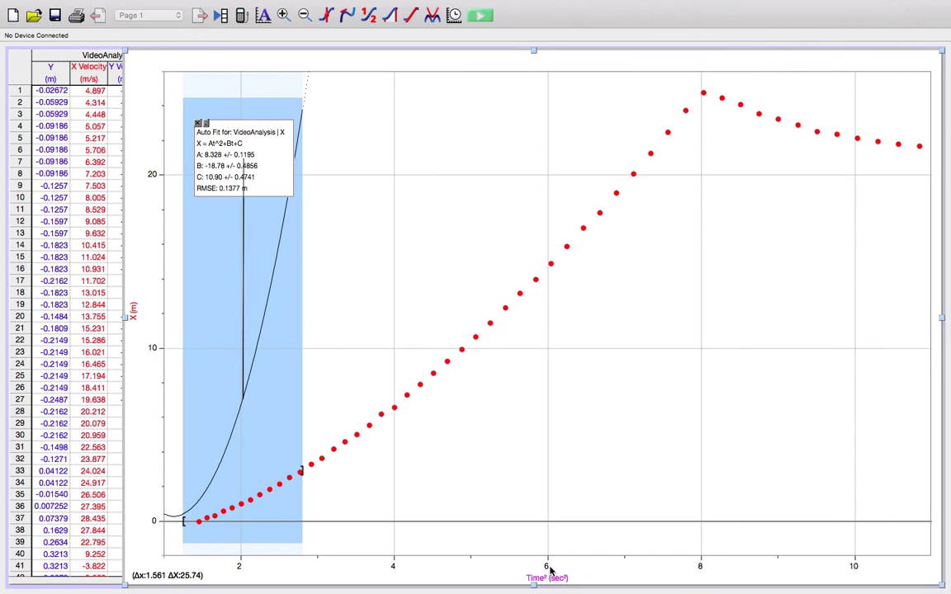
{"action": "left_click", "coordinate": [199, 124]}
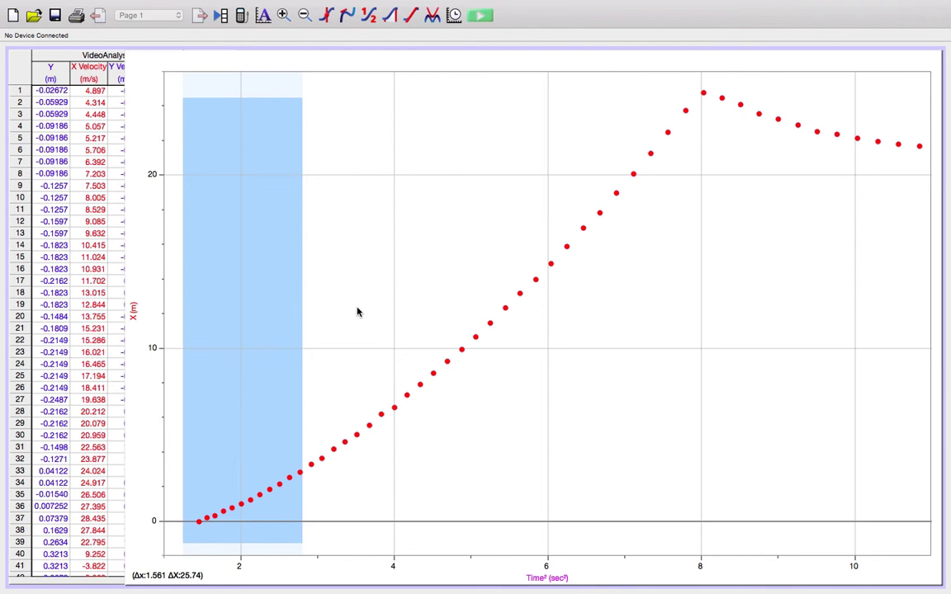
- Apply a linear fit to the points between about 4.7 and 7.8 sec², and move the fit's start to about 5.0 sec²
{"action": "left_click_drag", "start_coordinate": [217, 94], "coordinate": [674, 451]}
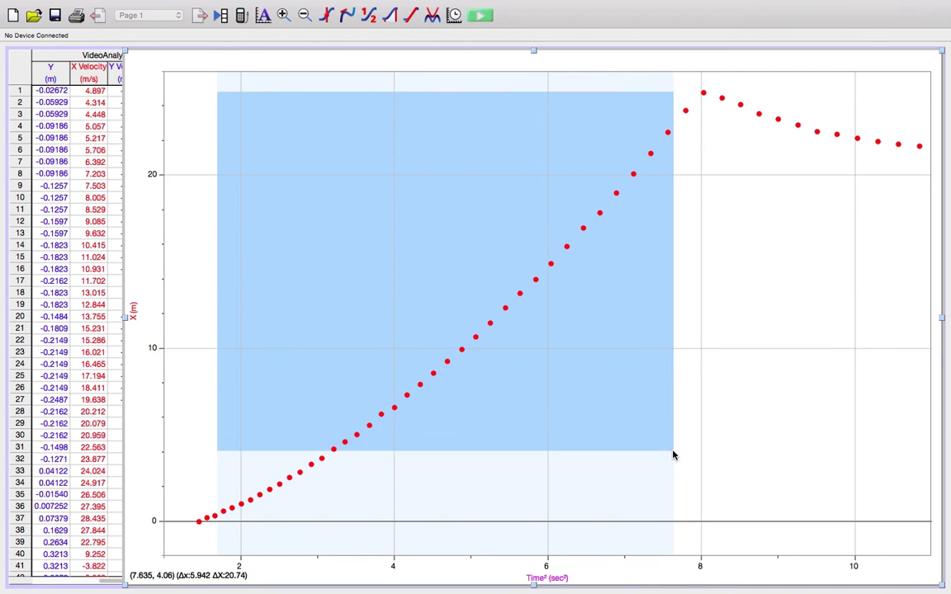
{"action": "left_click", "coordinate": [471, 224]}
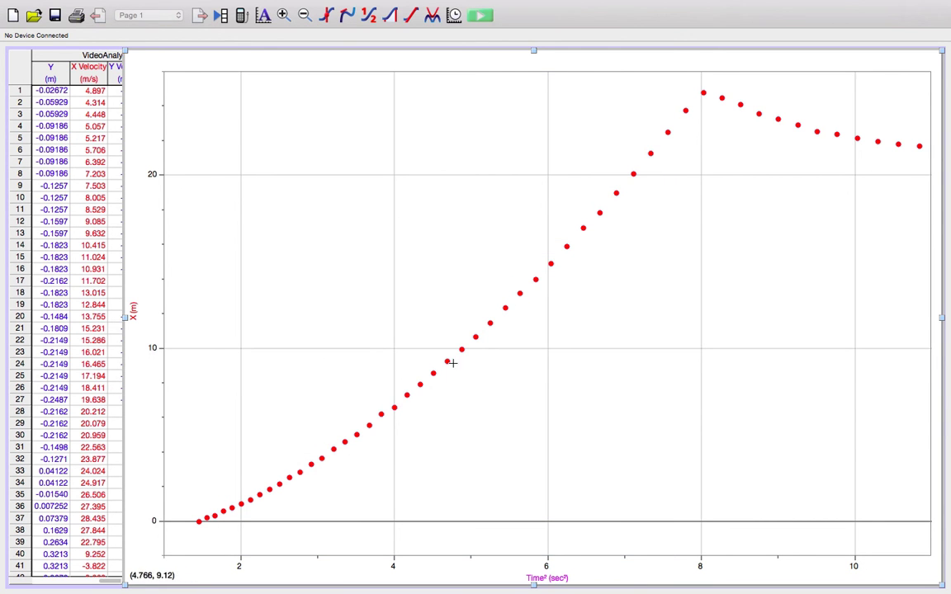
{"action": "left_click_drag", "start_coordinate": [451, 90], "coordinate": [683, 337]}
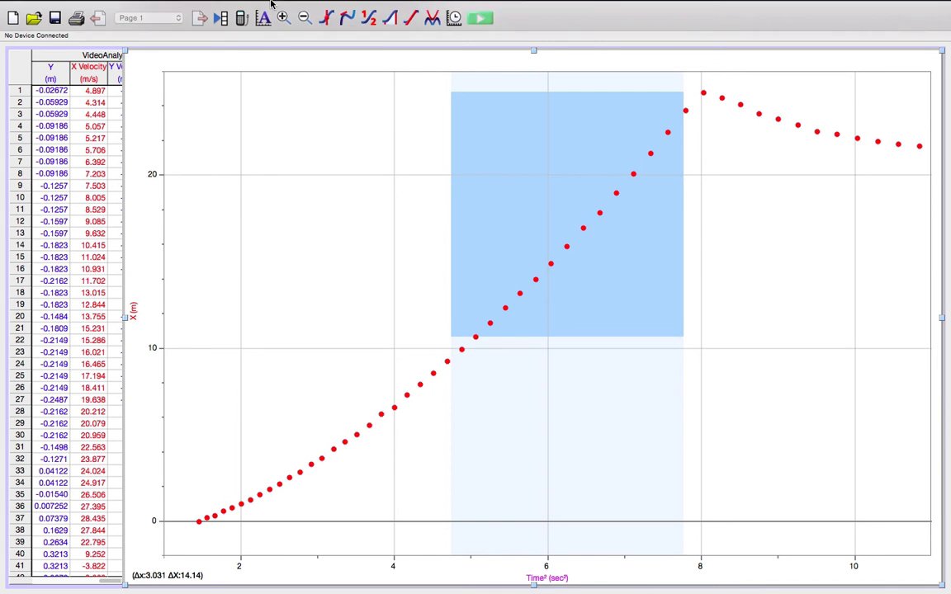
{"action": "left_click", "coordinate": [264, 8]}
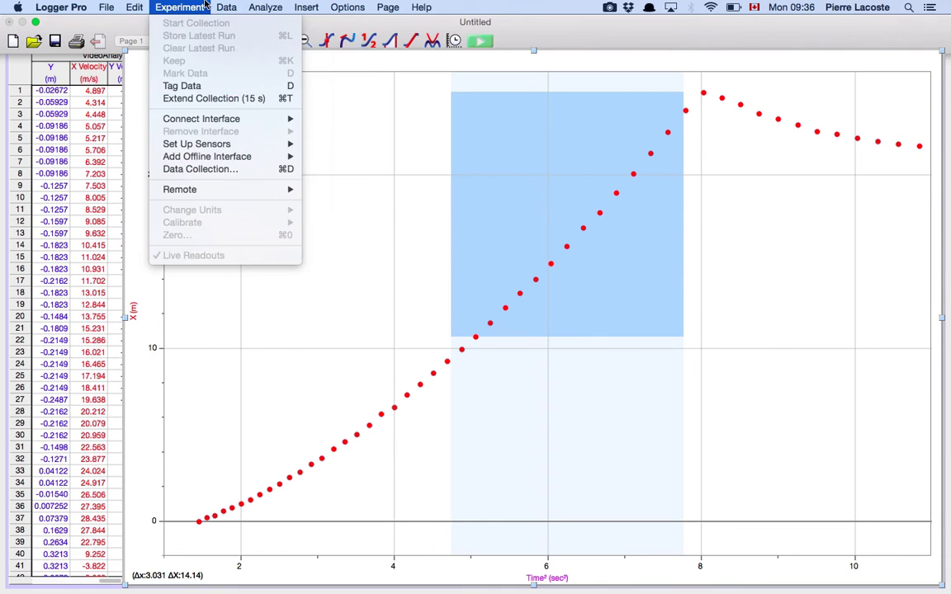
{"action": "mouse_move", "coordinate": [273, 5]}
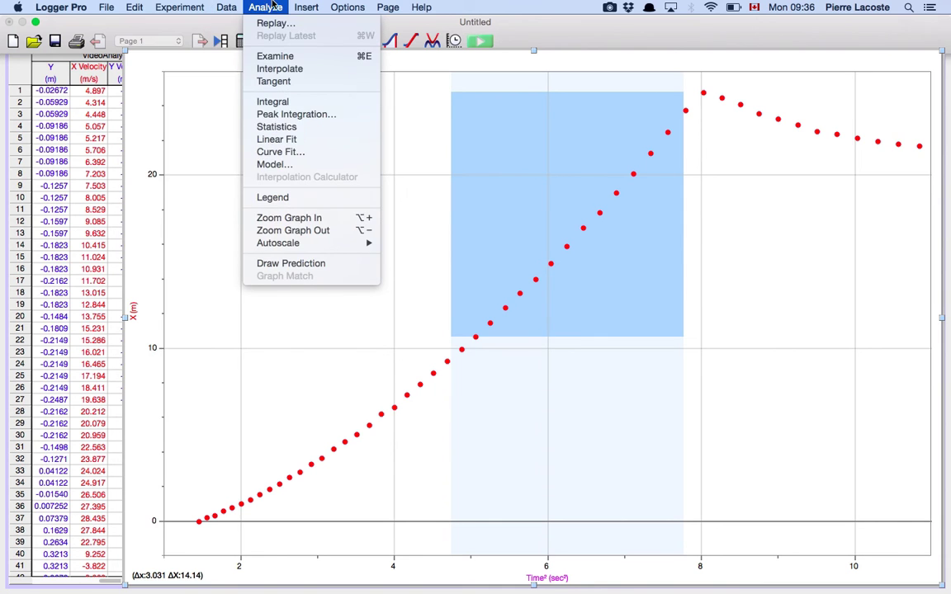
{"action": "left_click", "coordinate": [275, 138]}
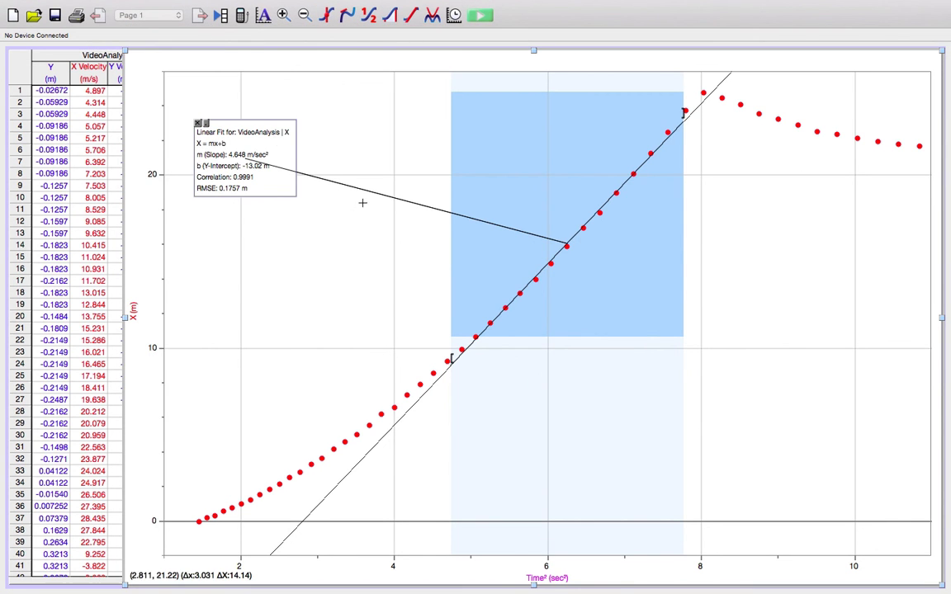
{"action": "mouse_move", "coordinate": [451, 359]}
{"action": "left_mouse_down"}
{"action": "mouse_move", "coordinate": [212, 380]}
{"action": "mouse_move", "coordinate": [456, 386]}
{"action": "mouse_move", "coordinate": [492, 376]}
{"action": "mouse_move", "coordinate": [278, 405]}
{"action": "mouse_move", "coordinate": [213, 391]}
{"action": "mouse_move", "coordinate": [467, 365]}
{"action": "left_mouse_up"}
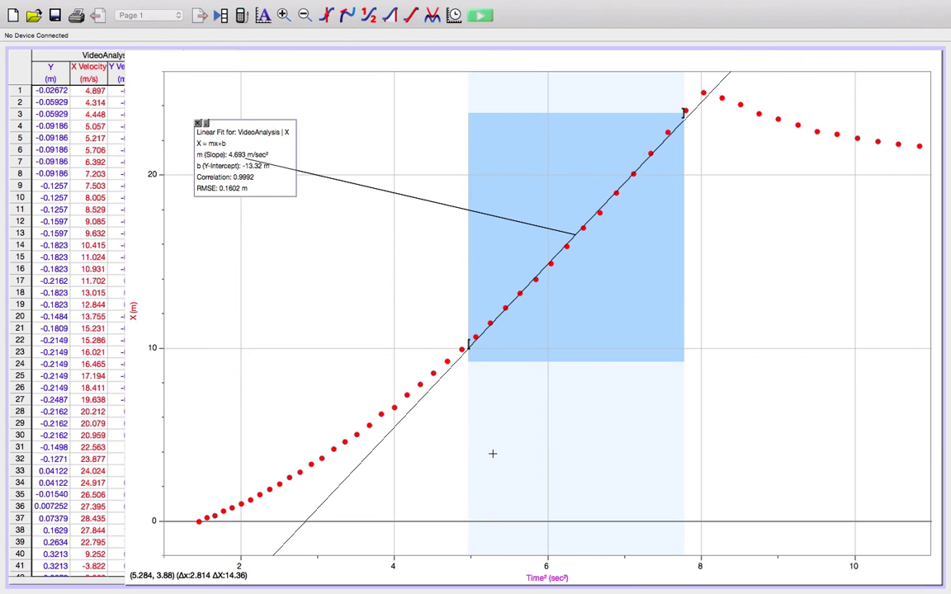